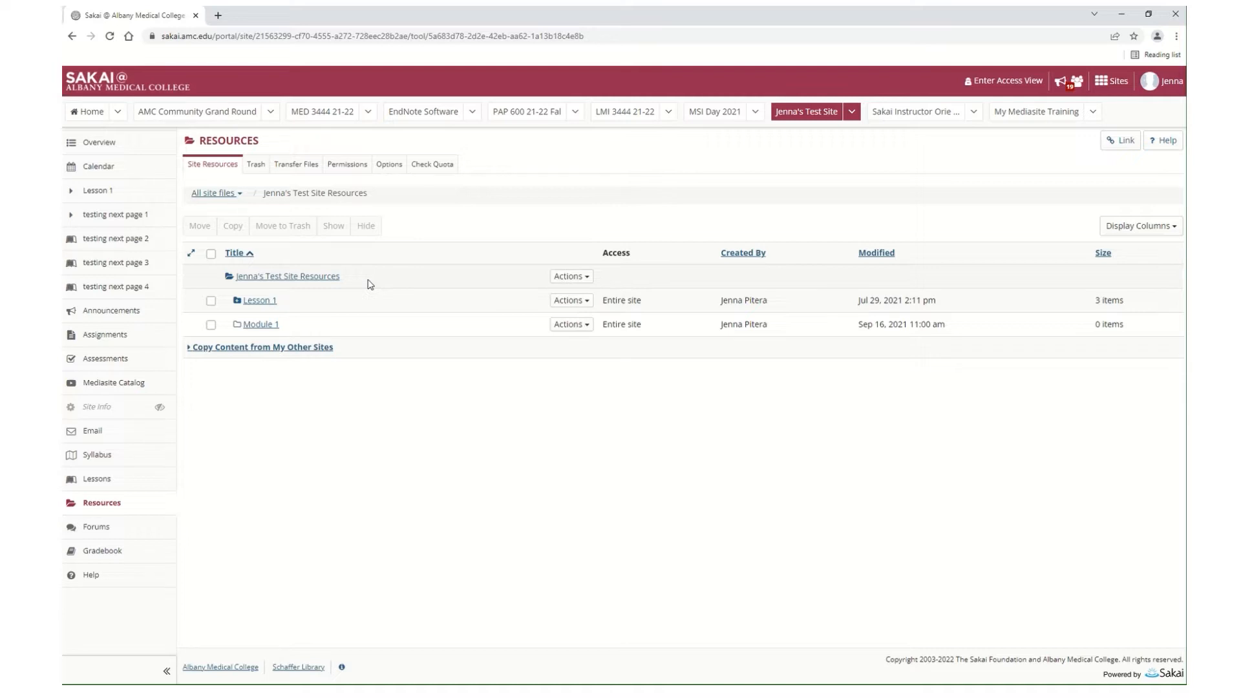
Step: Create a folder named Module 1 in the test site's root resources folder
click(589, 276)
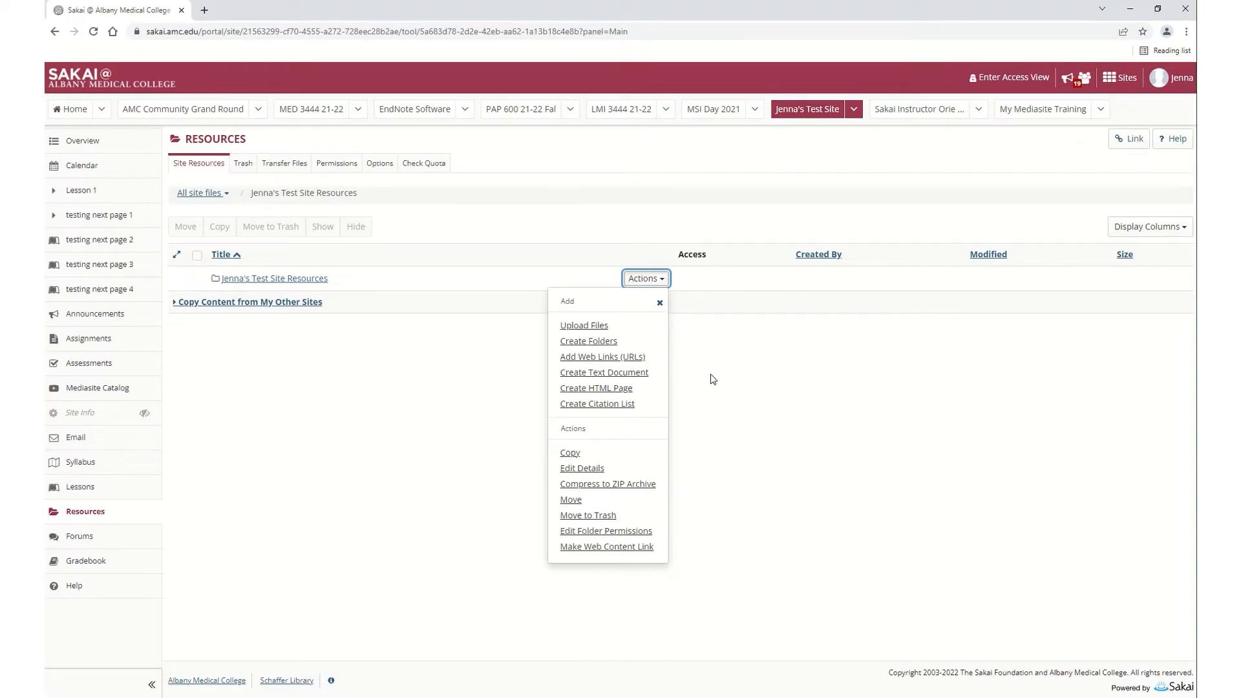
click(612, 345)
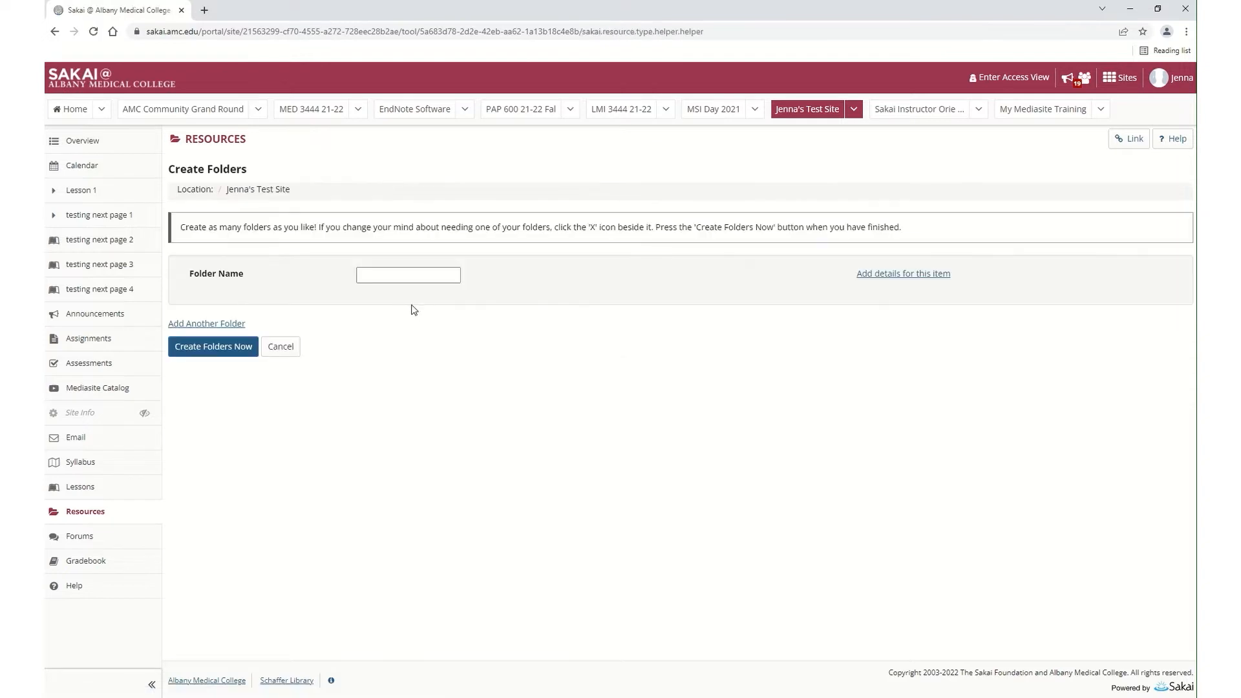
click(413, 276)
text(Module 1)
click(214, 348)
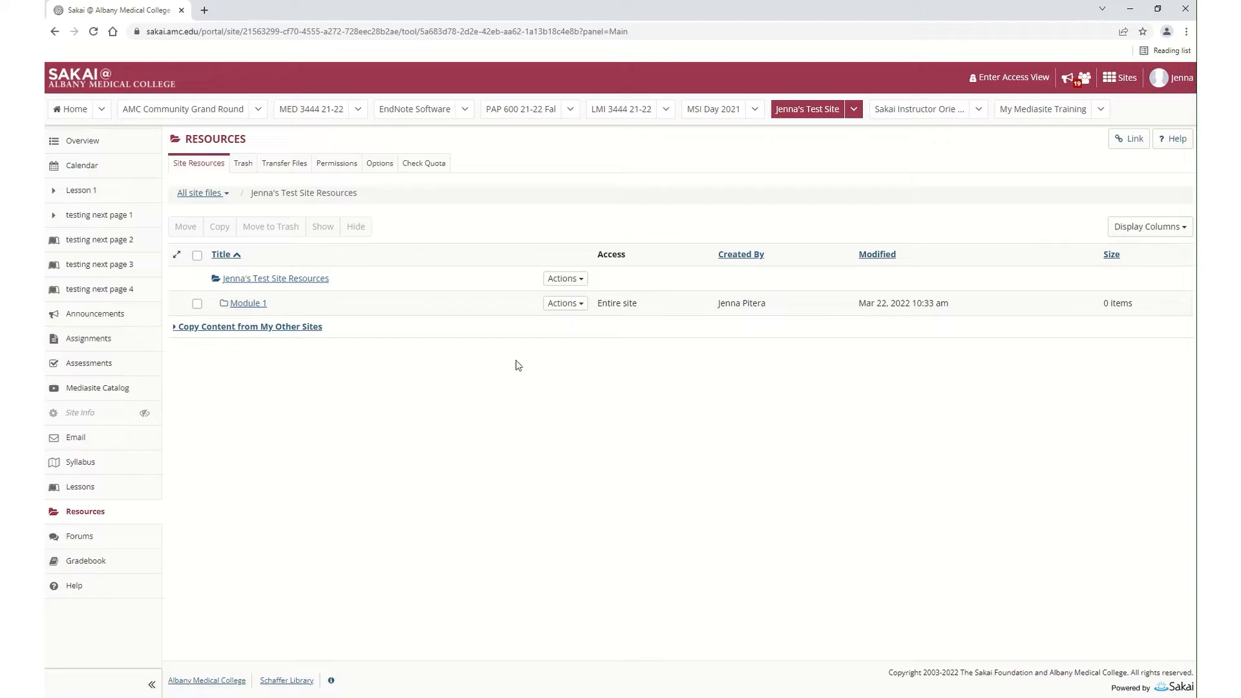
Step: Create two more folders, Module 2 and Module 3, together in the site's root resources folder
click(571, 281)
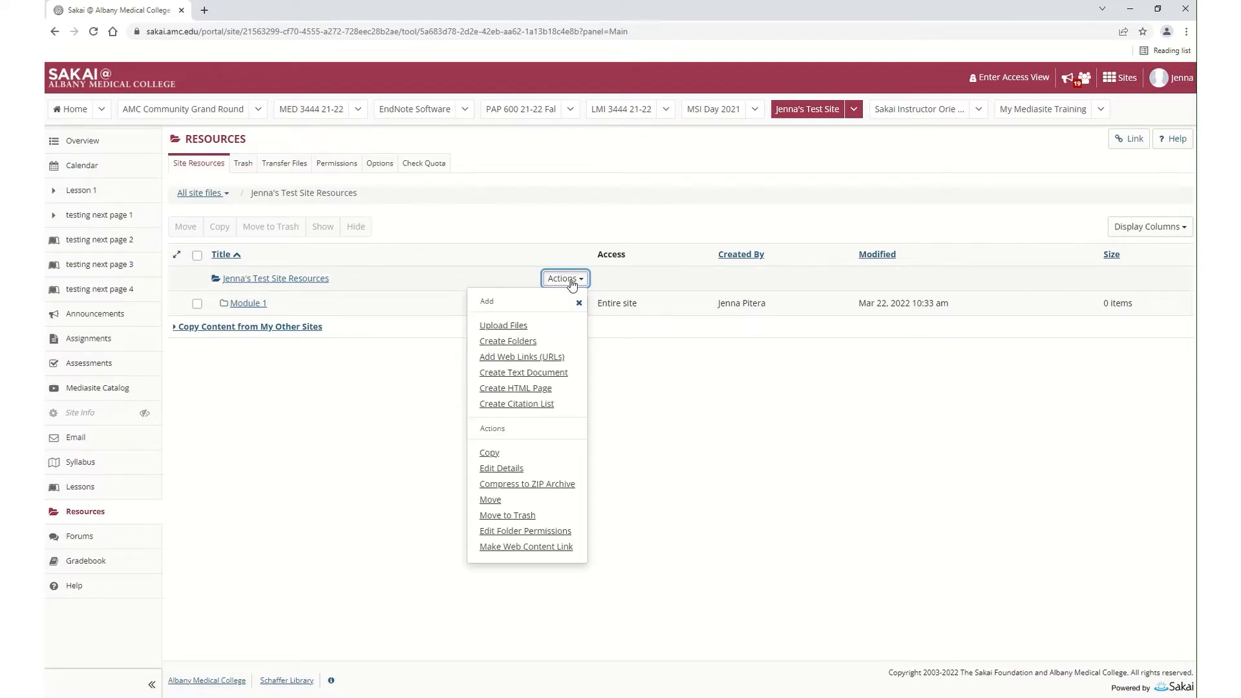
click(529, 341)
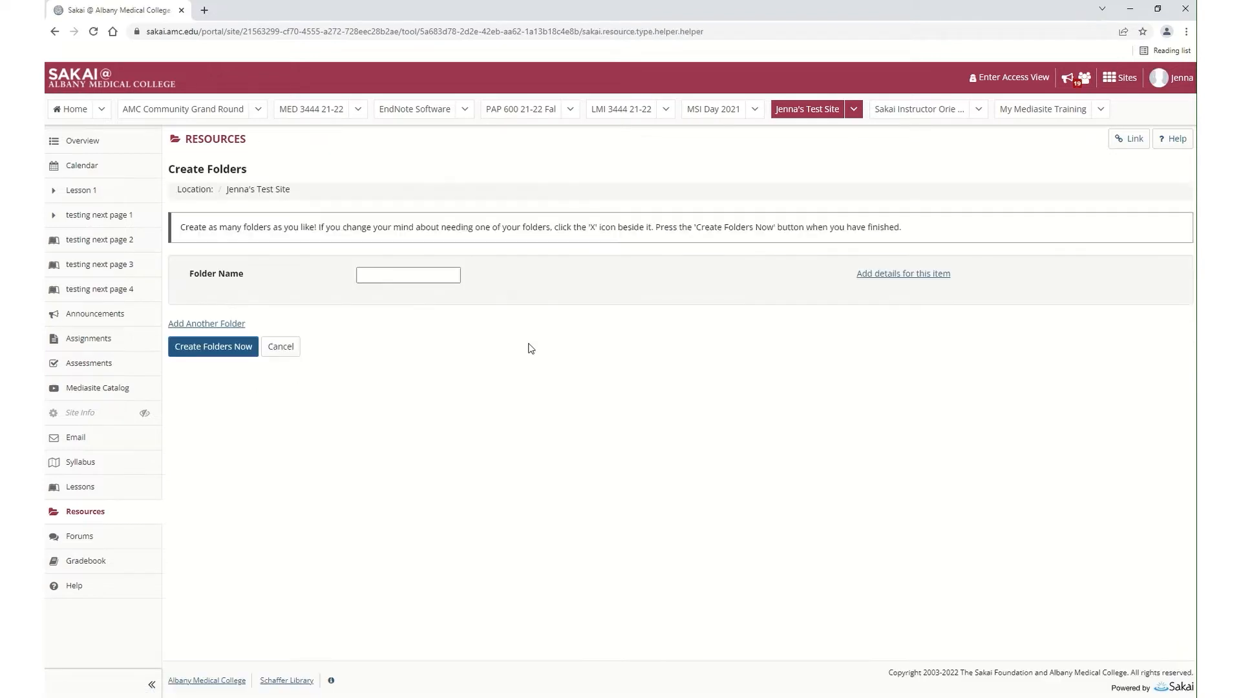
click(399, 274)
text(Module )
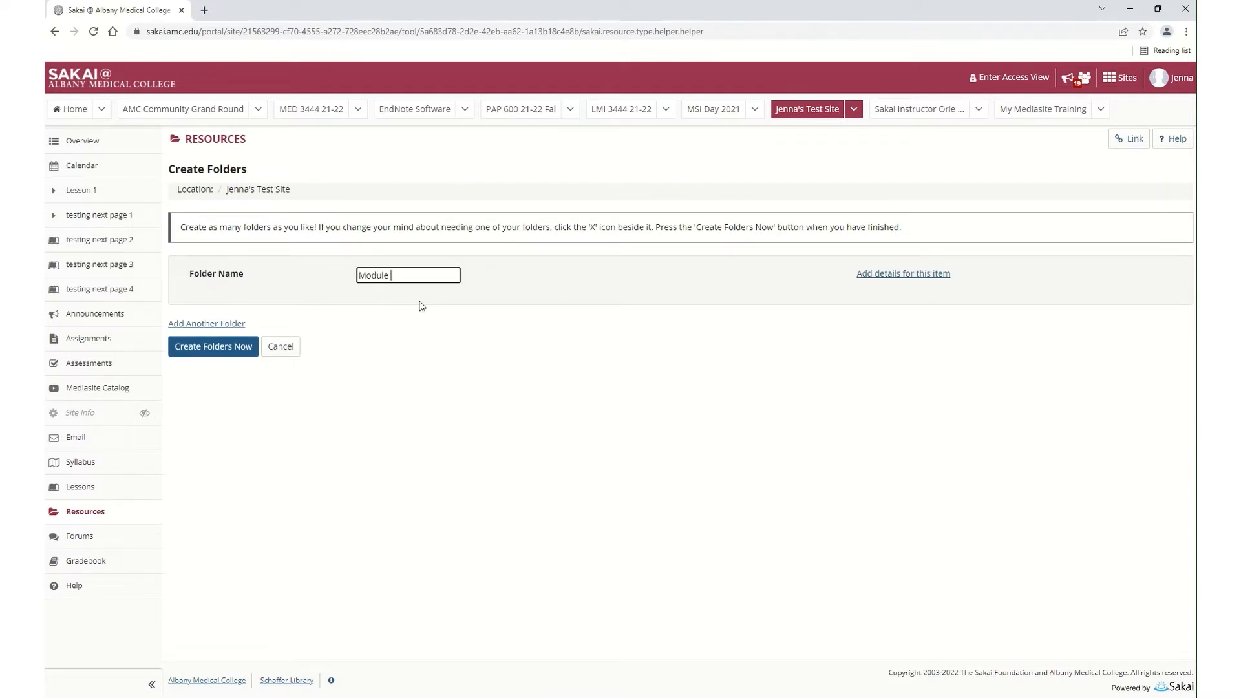
text(2)
click(233, 325)
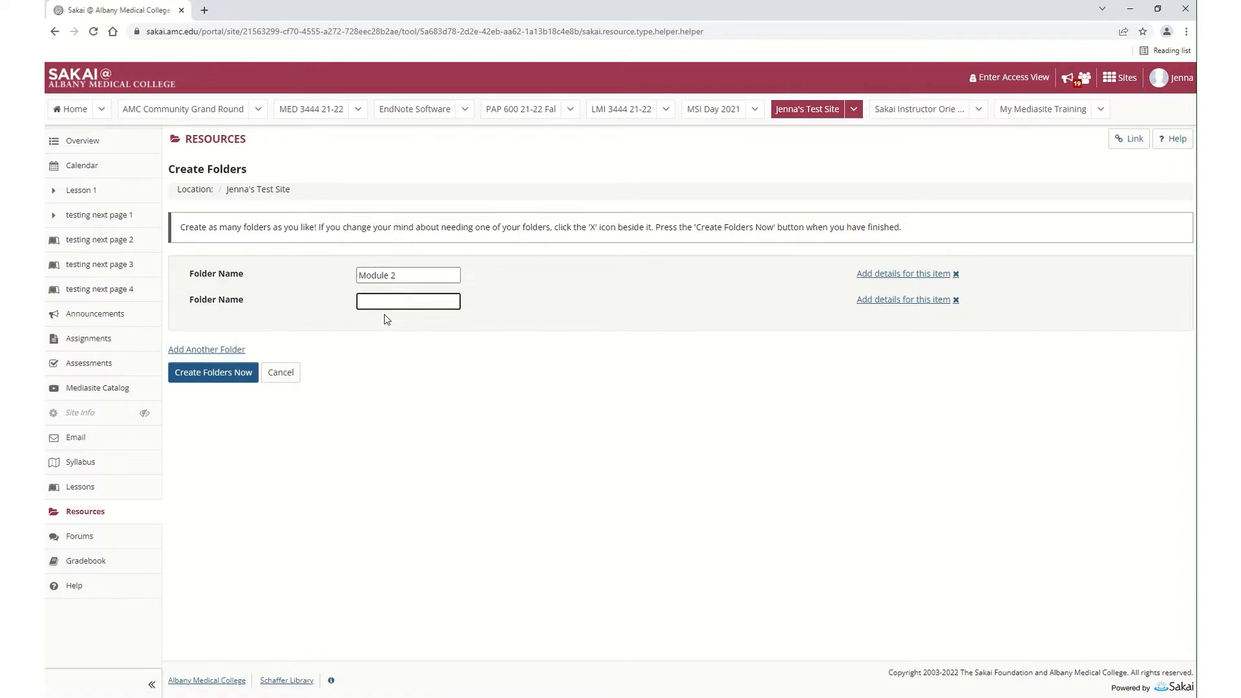
text(Module 3)
click(227, 379)
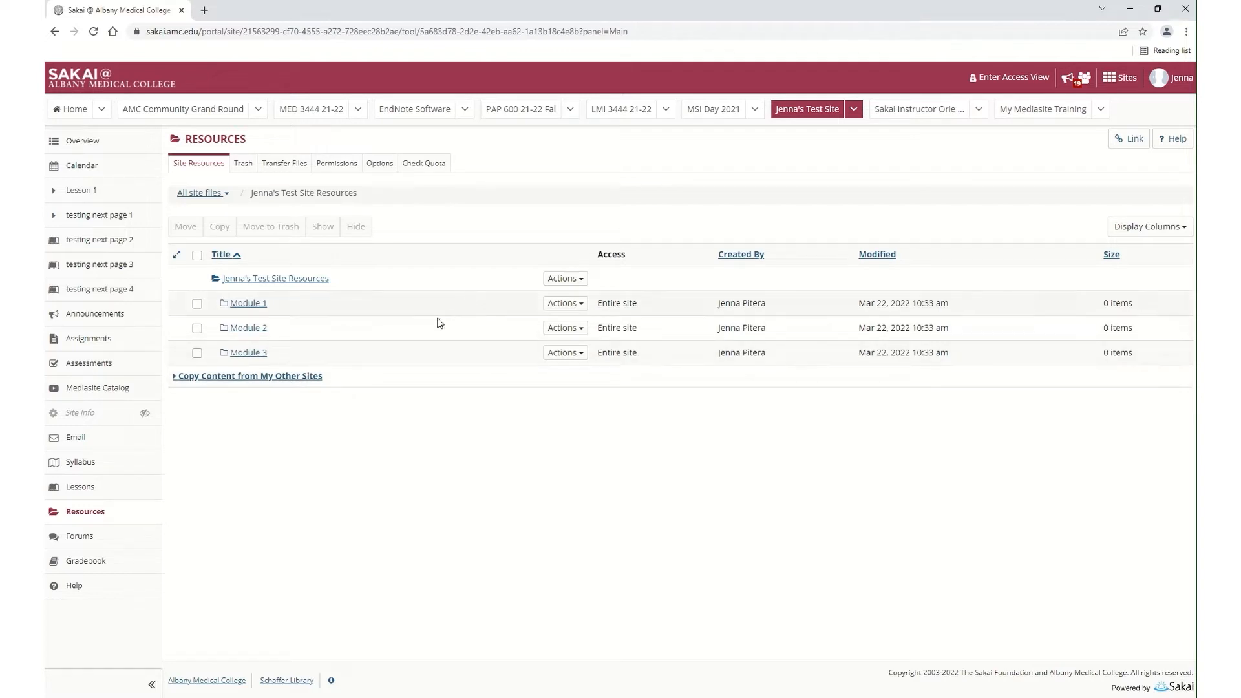
Step: Upload the Sakai PNG image from the Documents library into the Module 1 folder and expand that folder
click(563, 304)
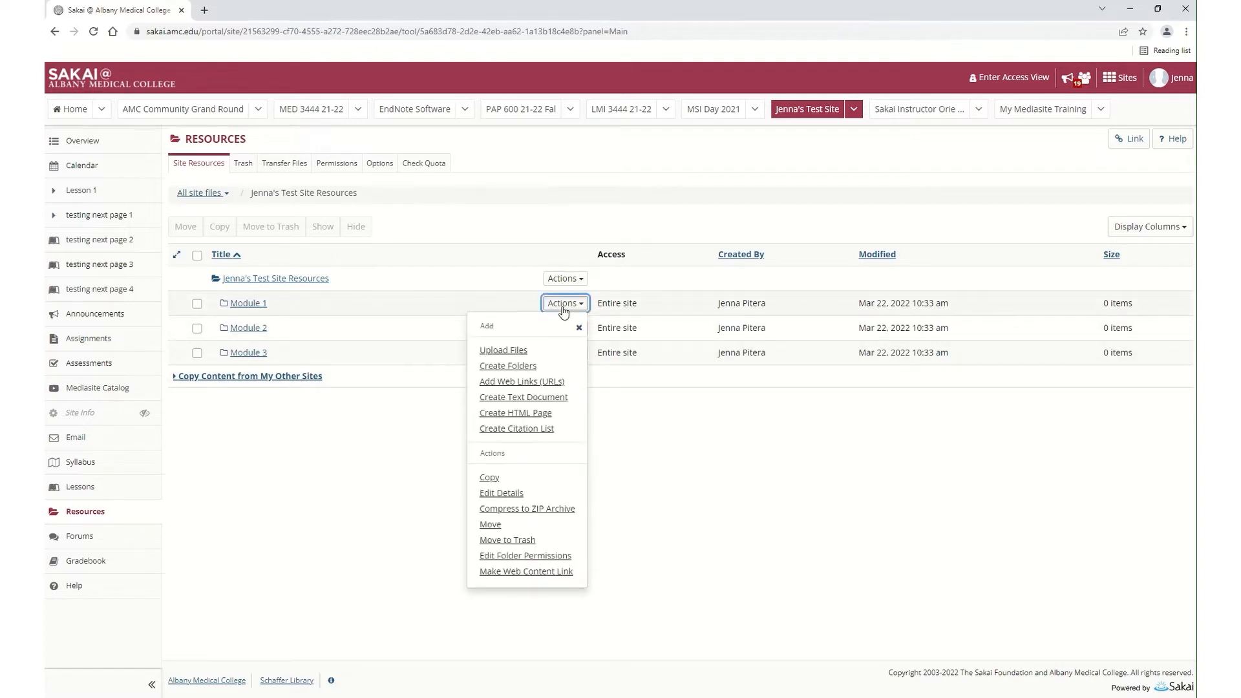
click(513, 352)
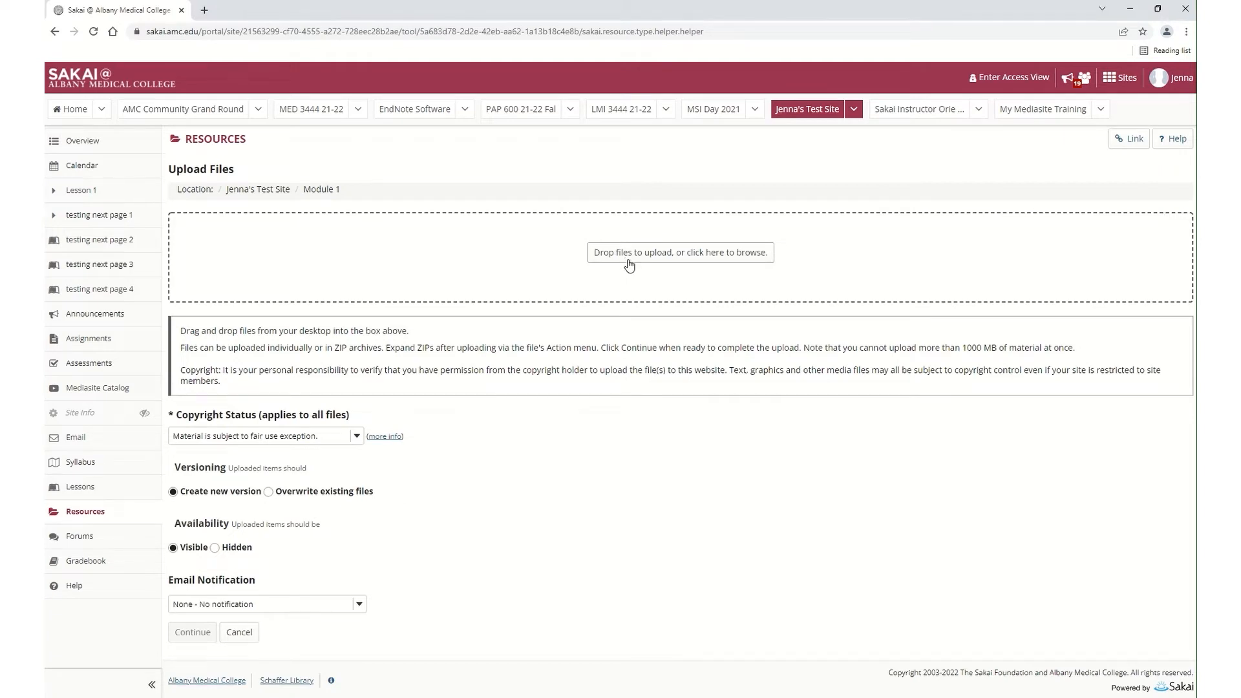
click(629, 261)
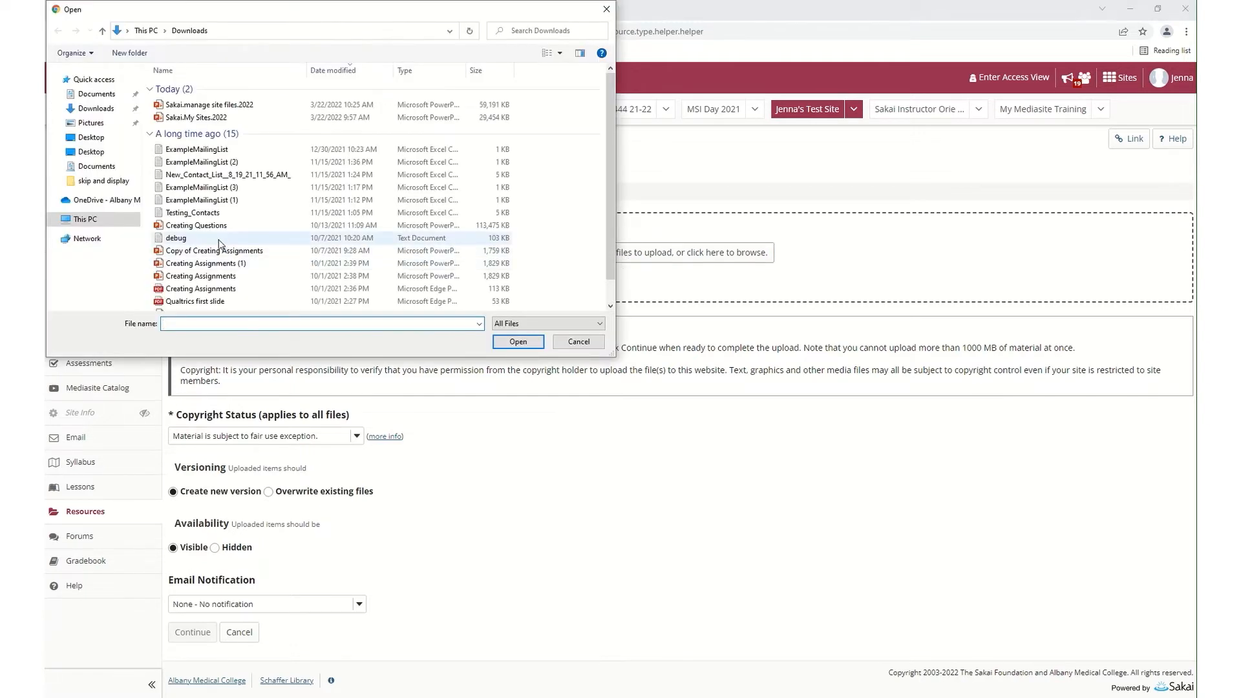
scroll(223, 243, down, 1)
scroll(223, 240, up, 1)
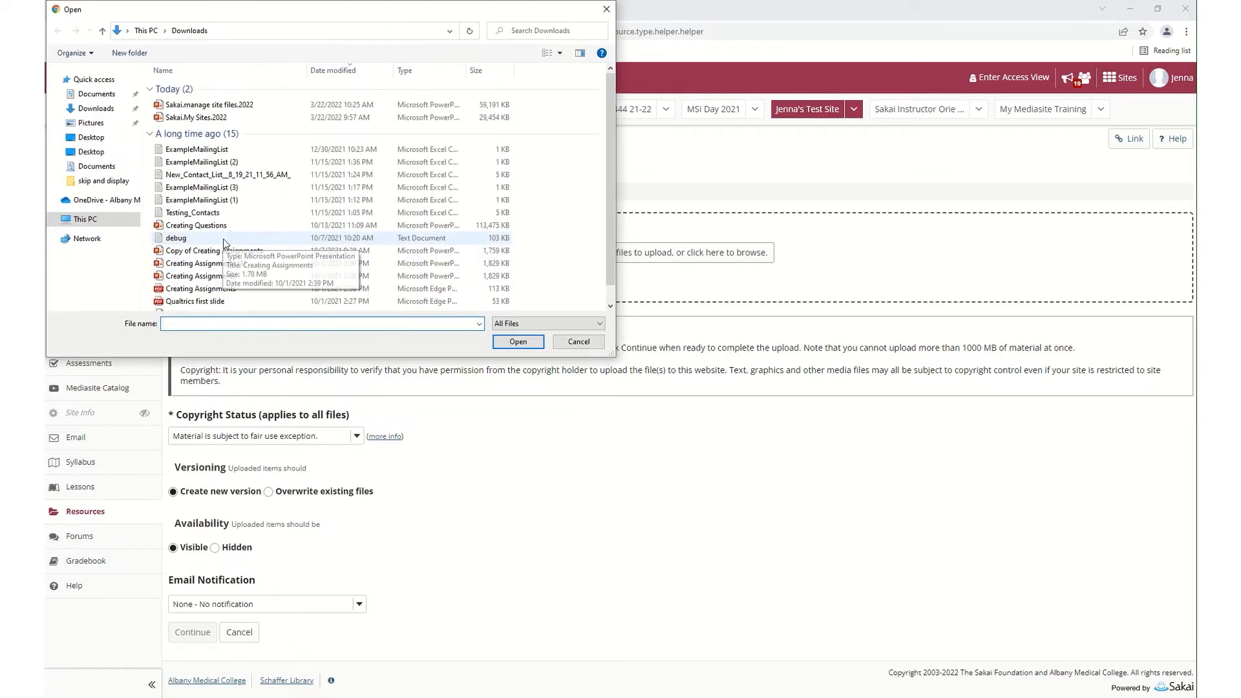
click(101, 167)
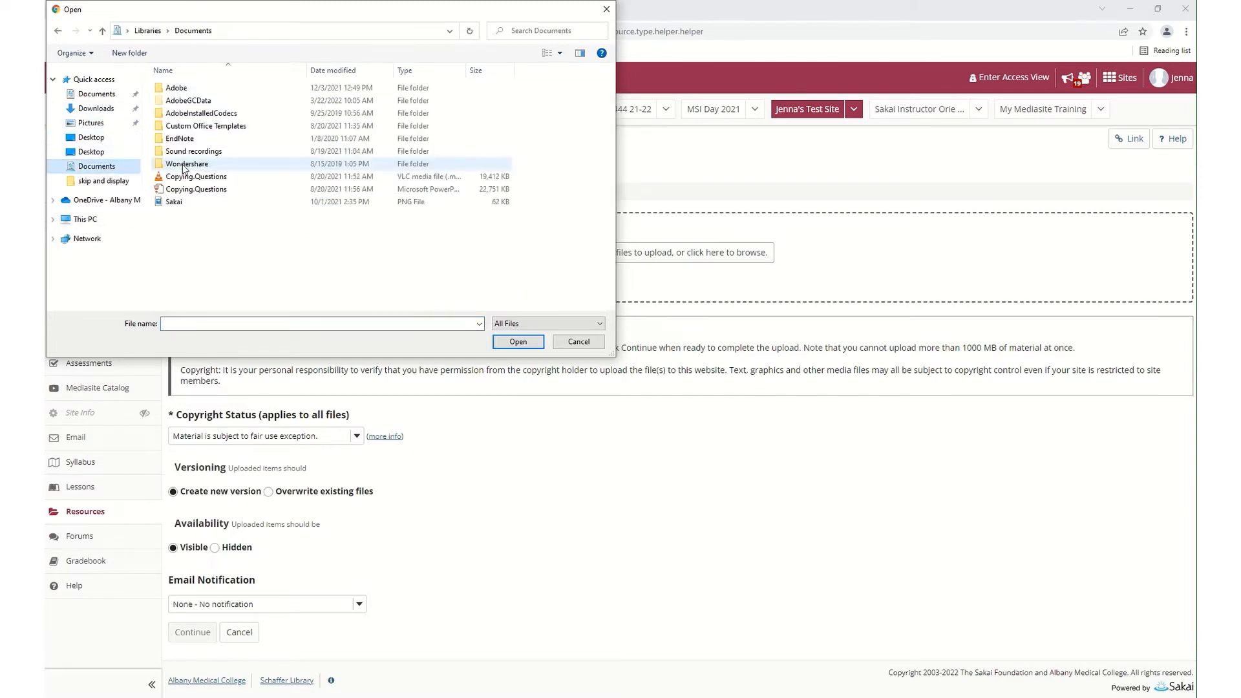
click(195, 205)
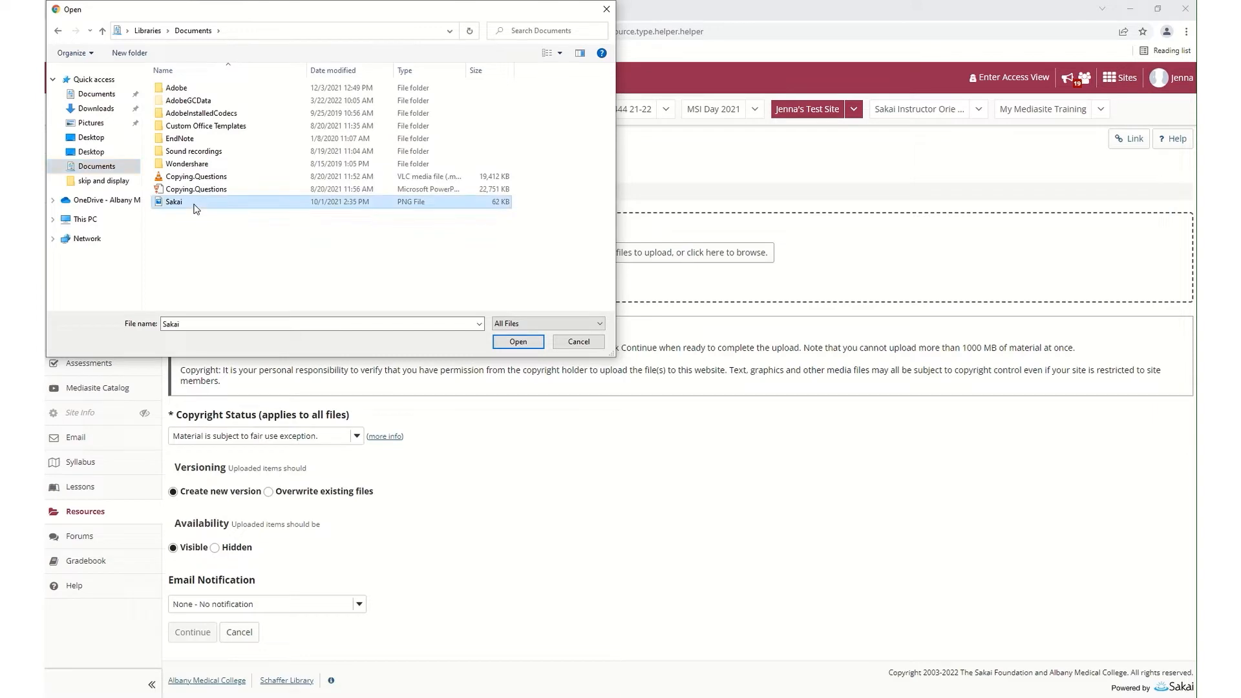
click(508, 349)
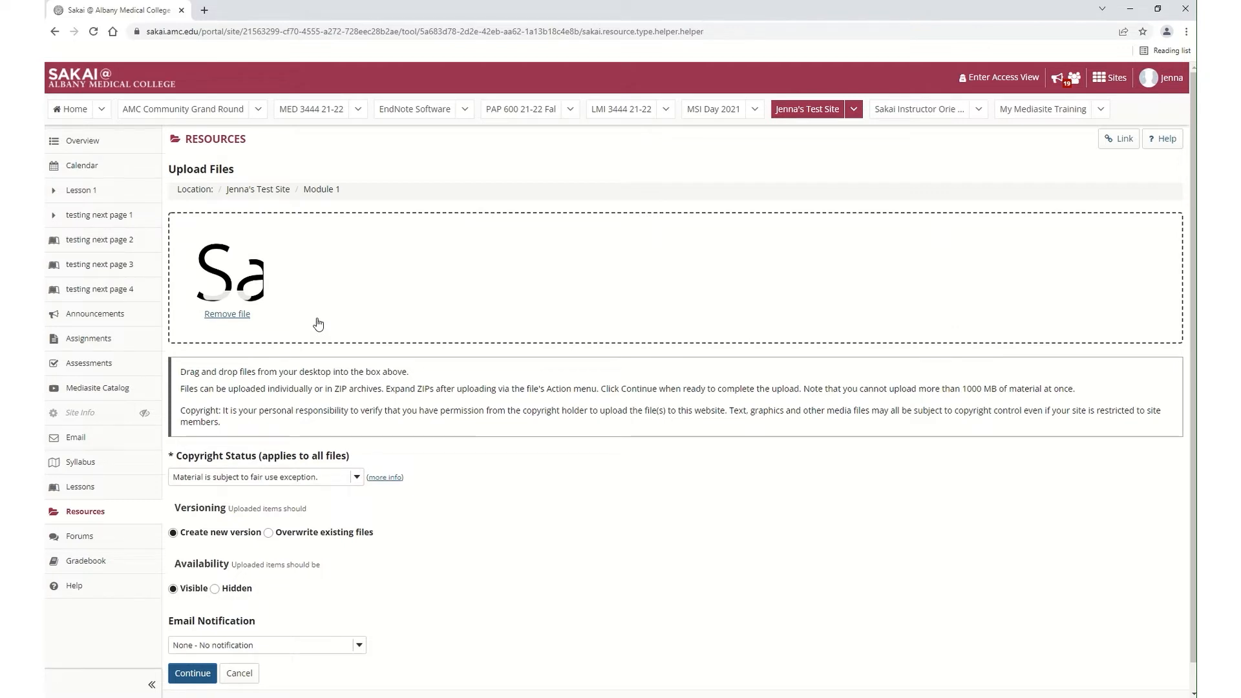
scroll(313, 324, down, 1)
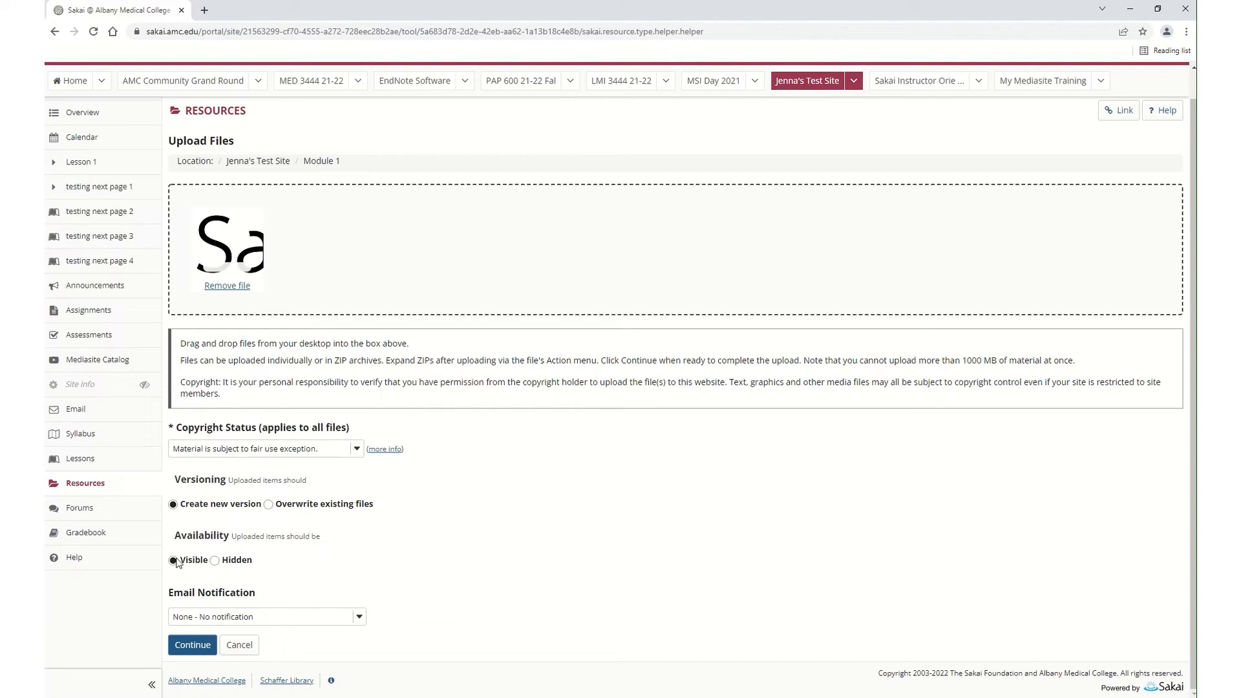
click(201, 640)
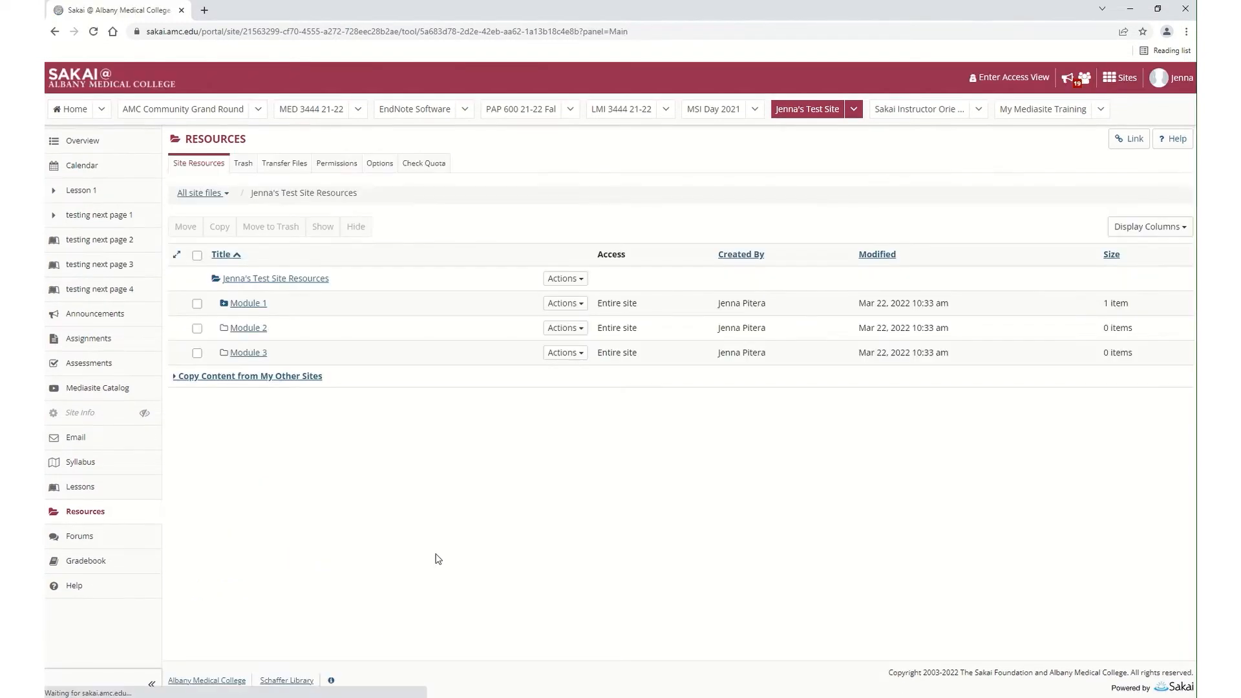
click(224, 305)
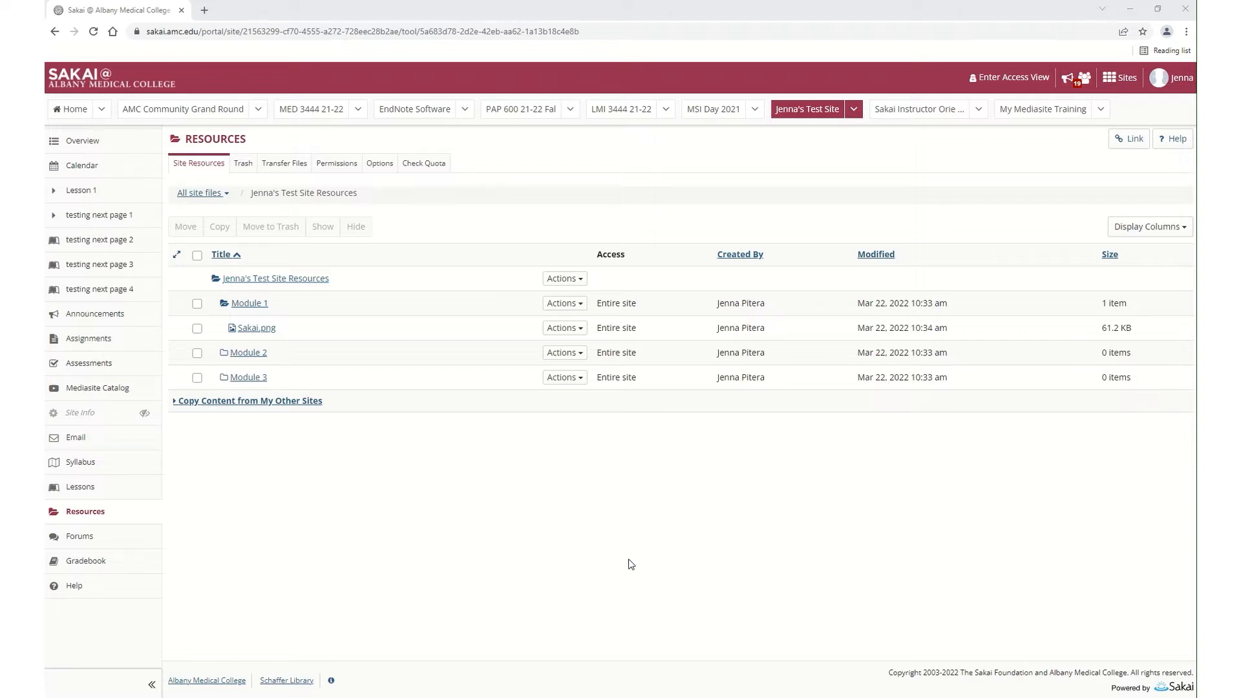
click(581, 303)
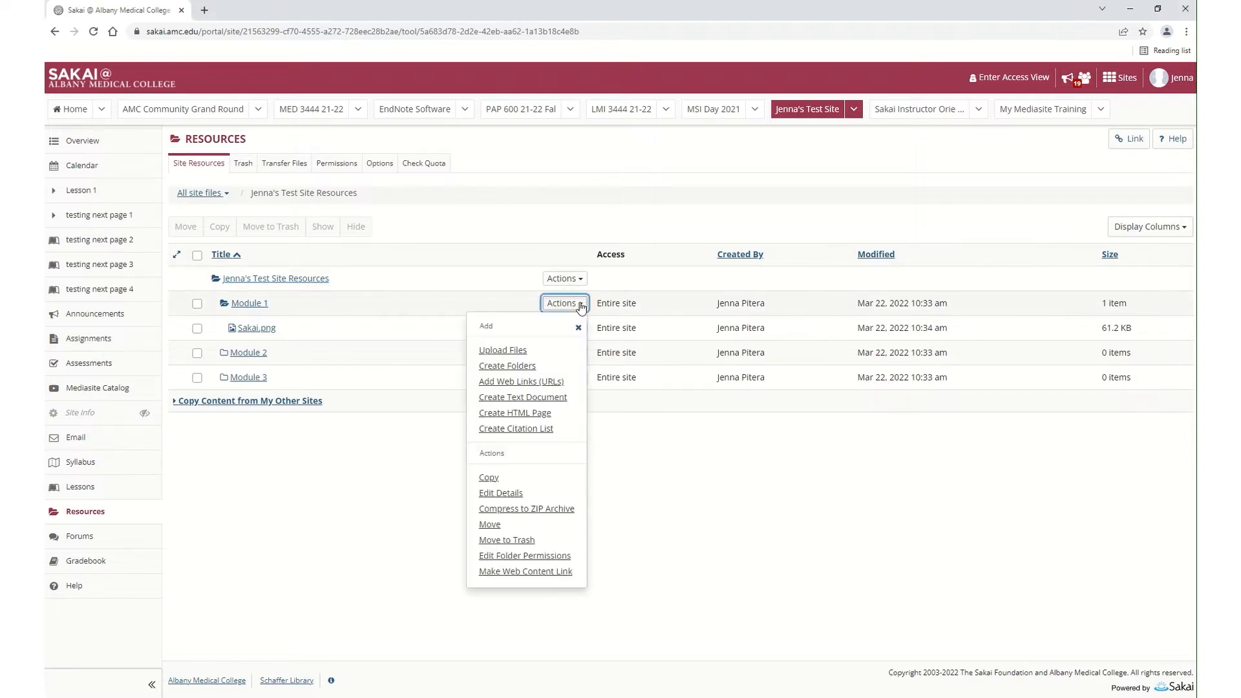
click(551, 382)
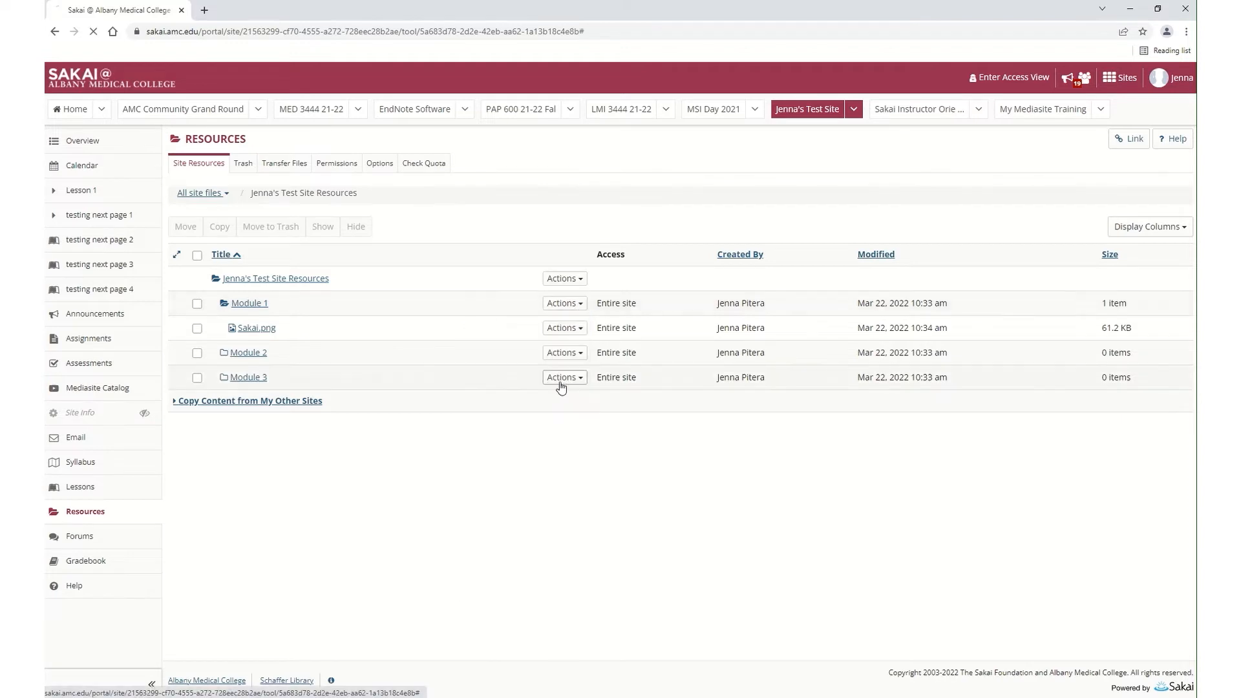
click(335, 293)
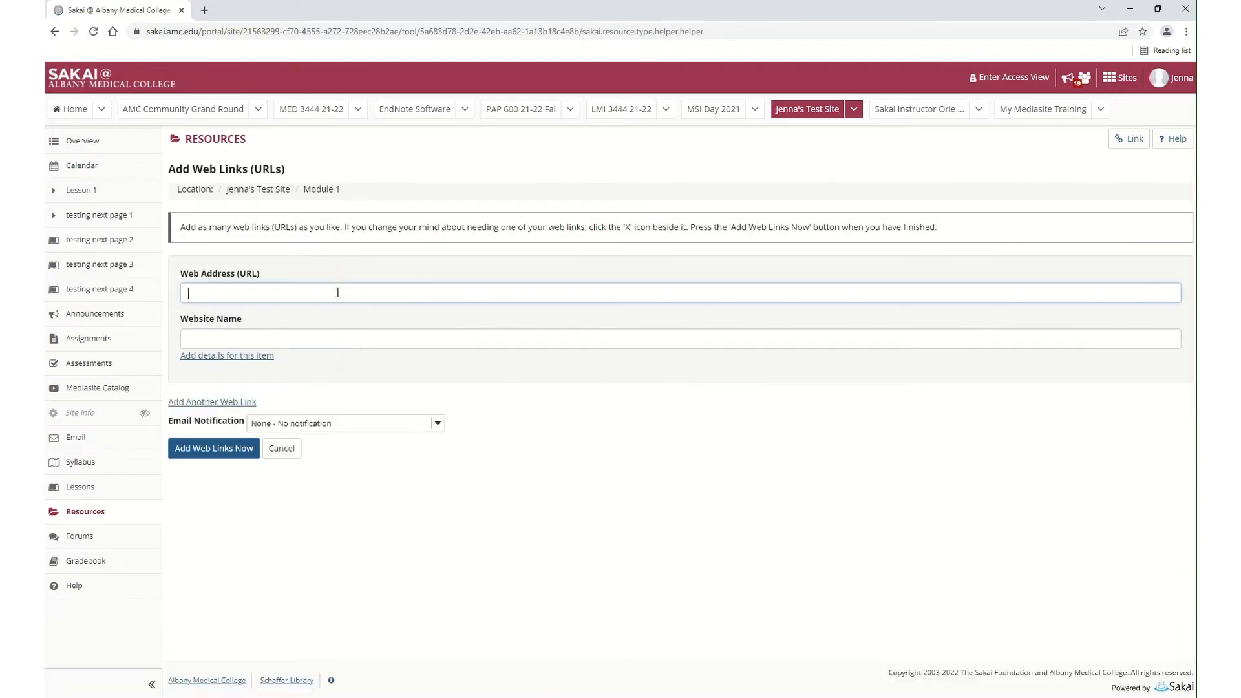
text(htt)
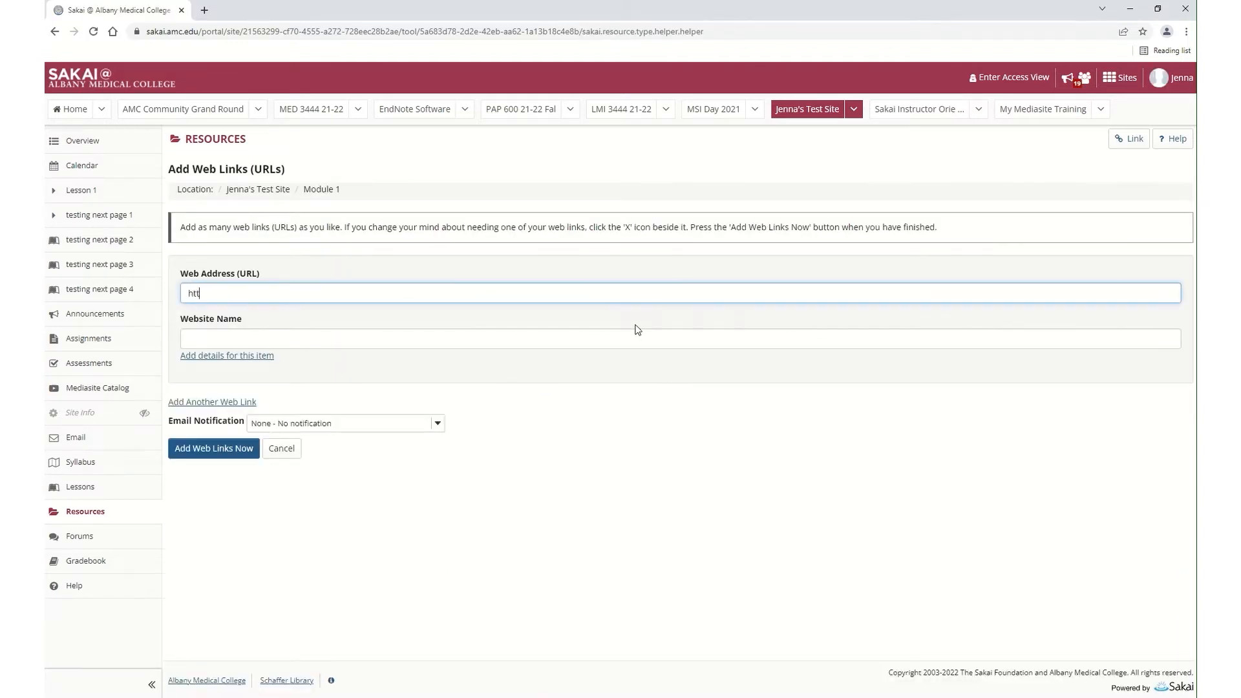
text(p://www.amc.edu)
click(501, 341)
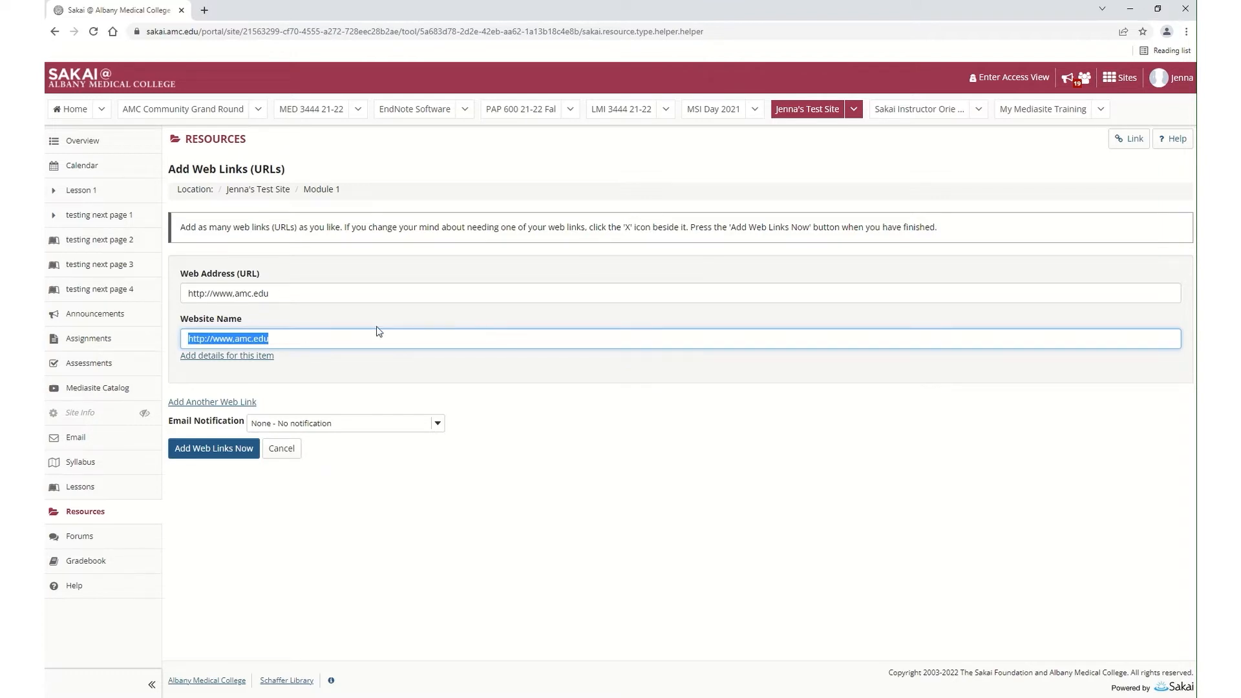
text(Albany M)
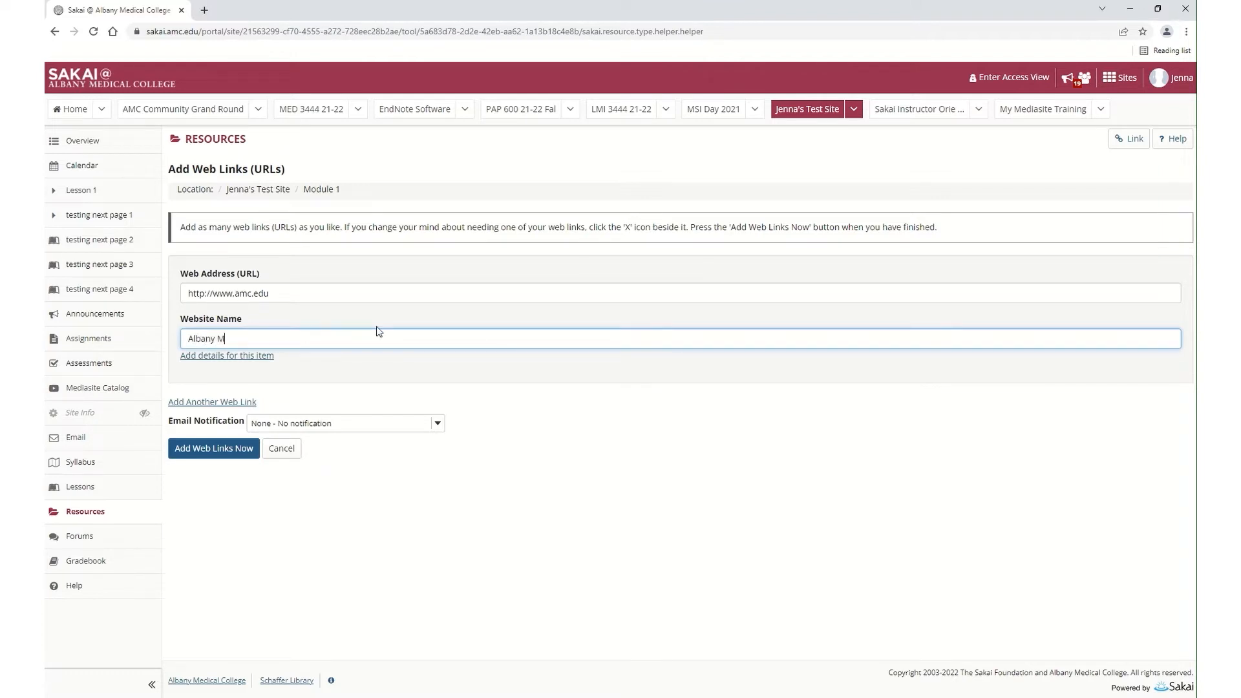
text(edical Center)
click(207, 452)
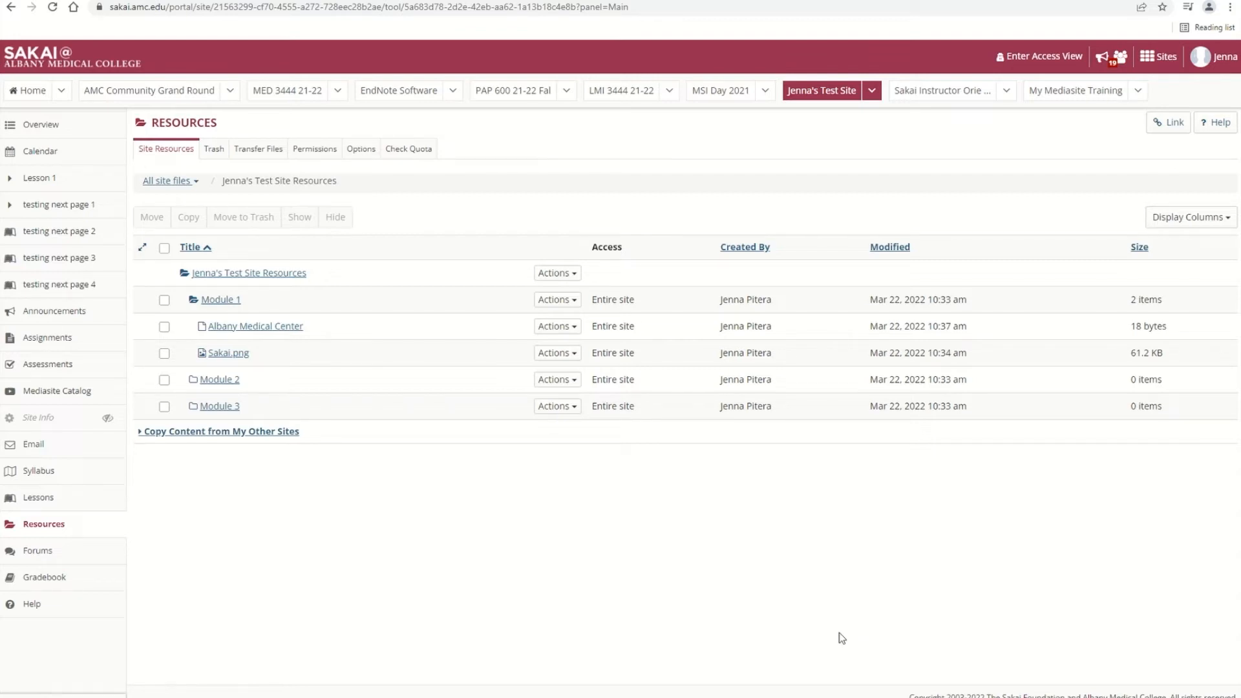
Step: Search all site files for "sak" to locate the Sakai image, and close the search
mouse_move(572, 21)
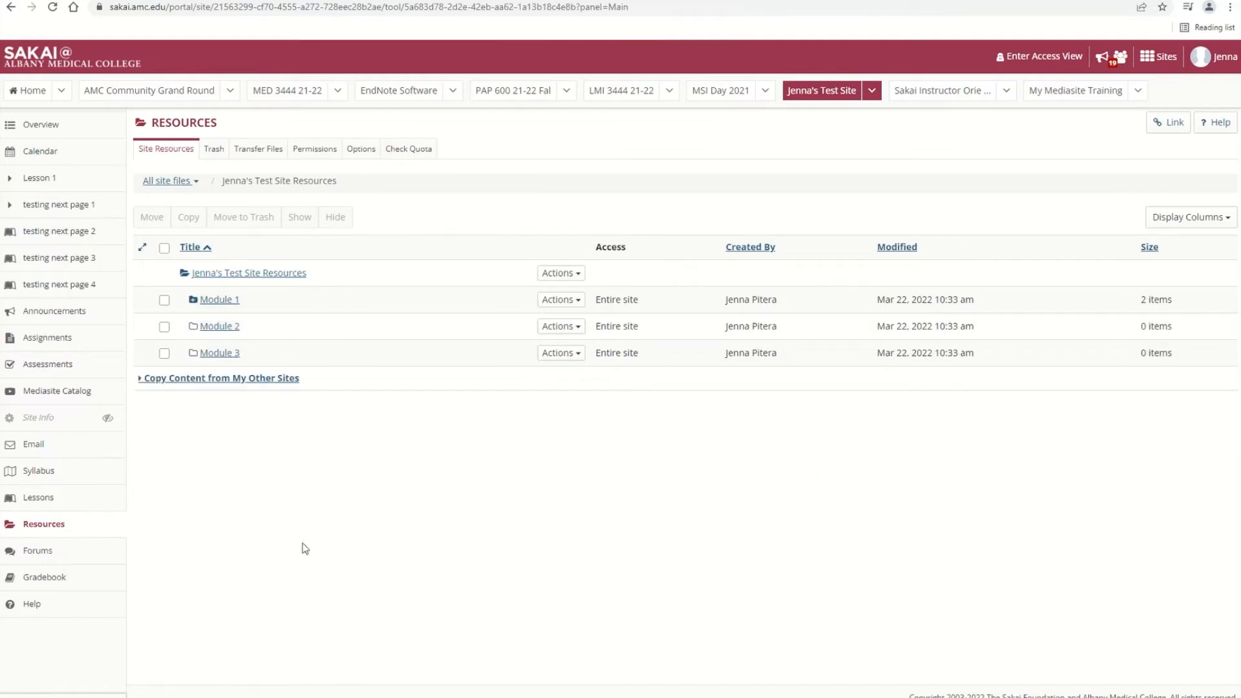
click(156, 185)
click(207, 210)
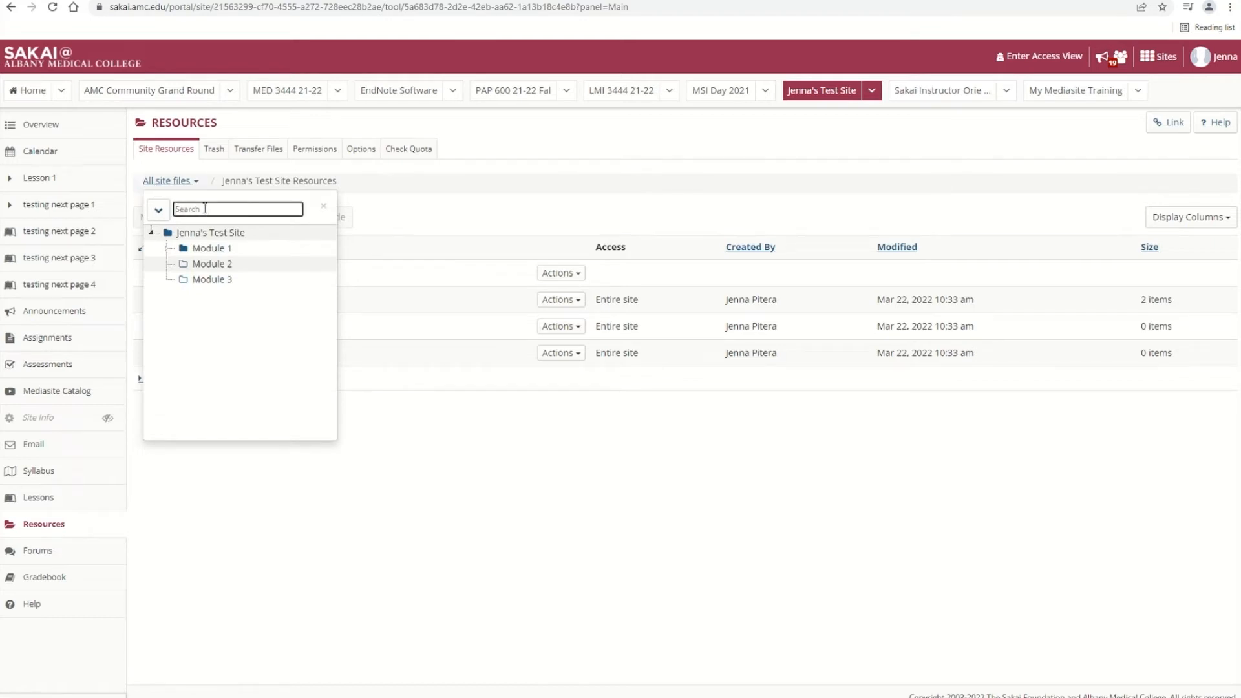
text(sak)
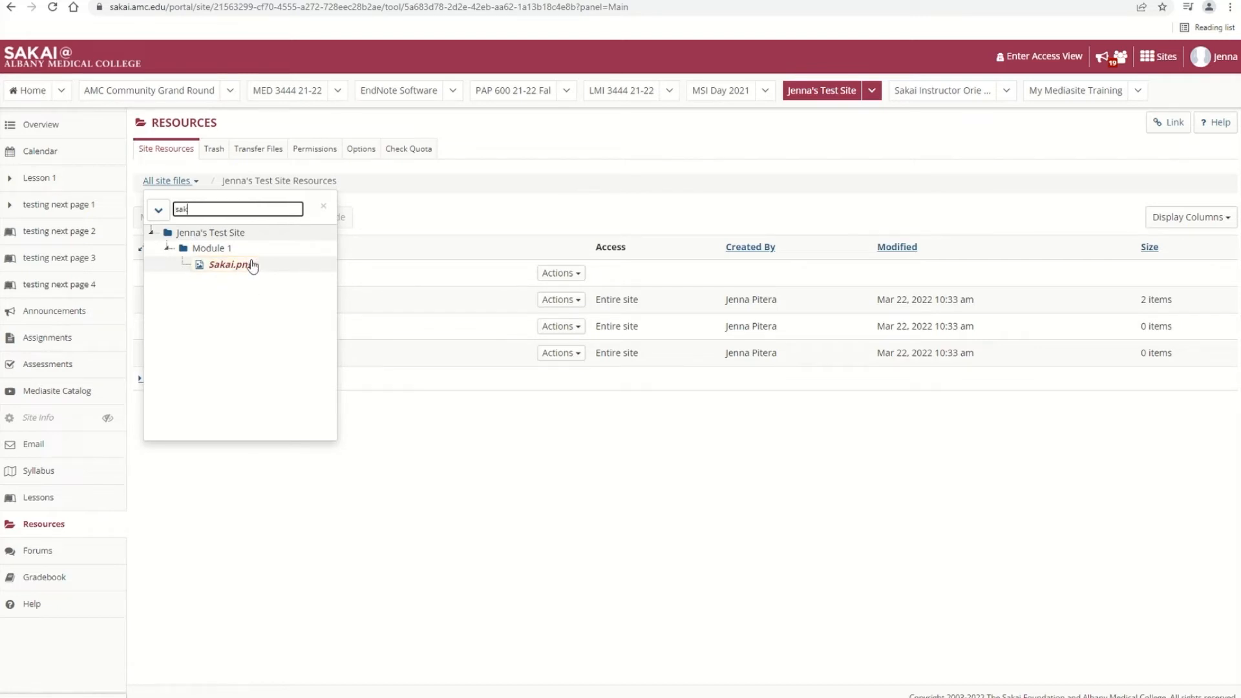
click(226, 266)
drag(203, 210, 157, 212)
click(252, 205)
click(323, 206)
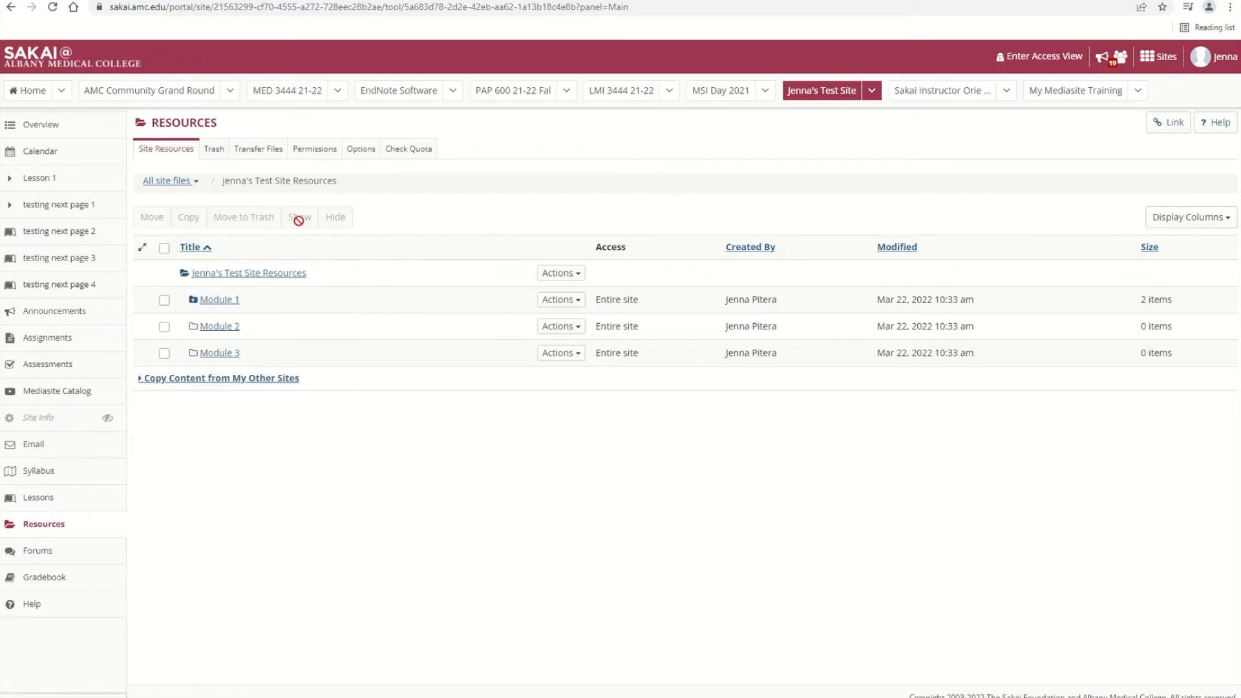
Step: Move Sakai.png from the Module 1 folder into the Module 2 folder
click(193, 299)
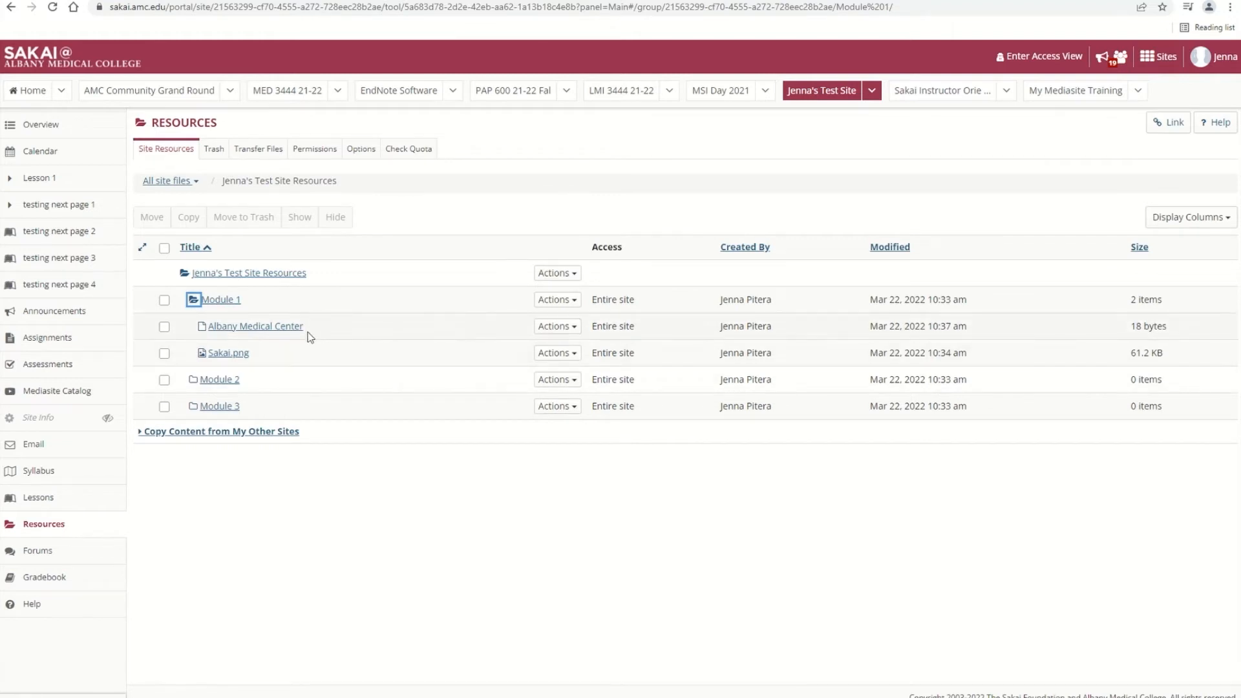
click(571, 355)
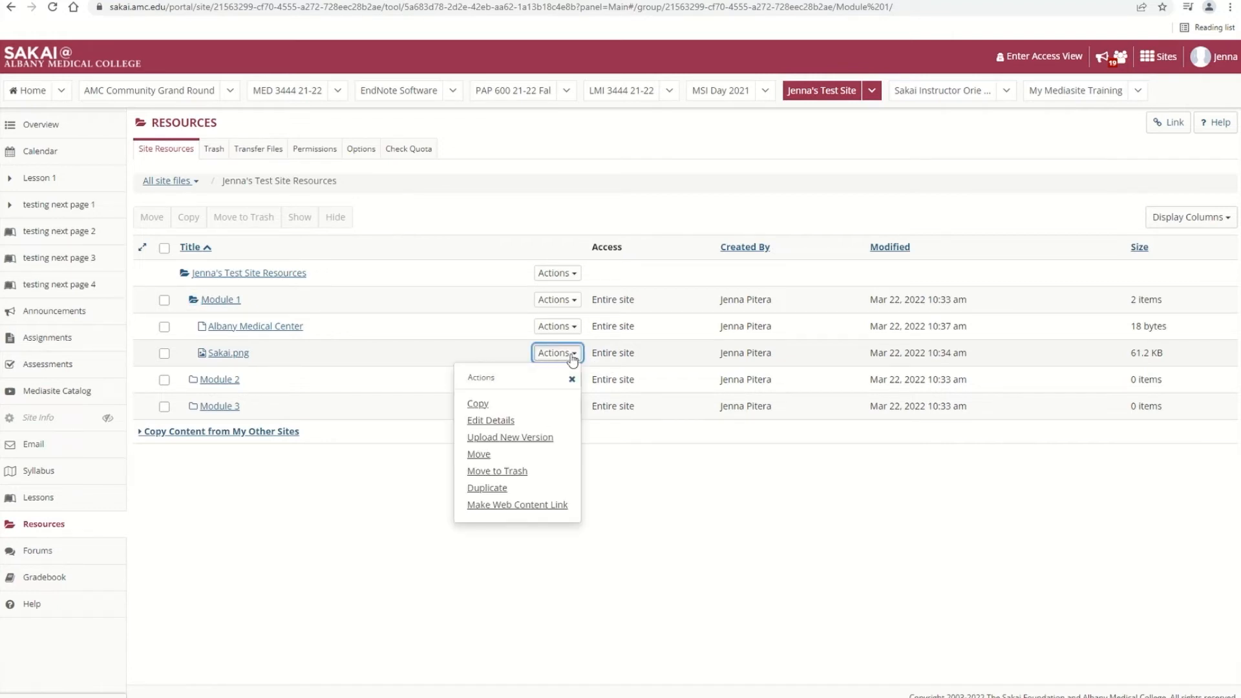
click(479, 455)
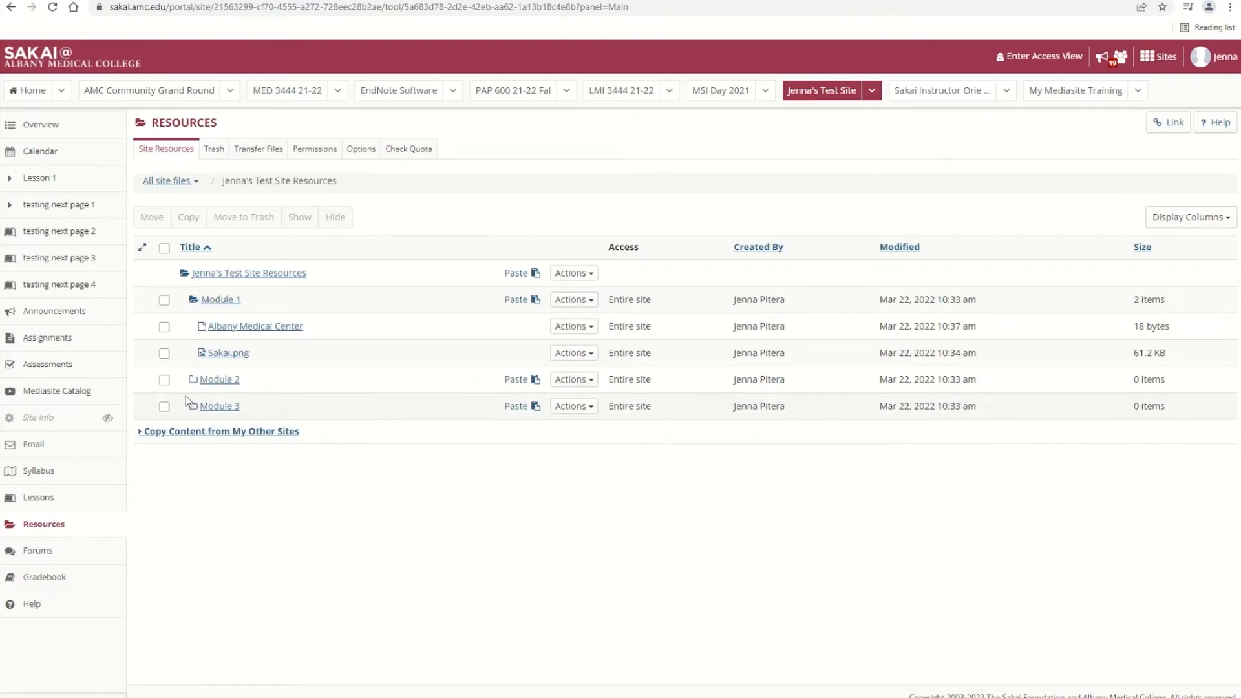
click(164, 380)
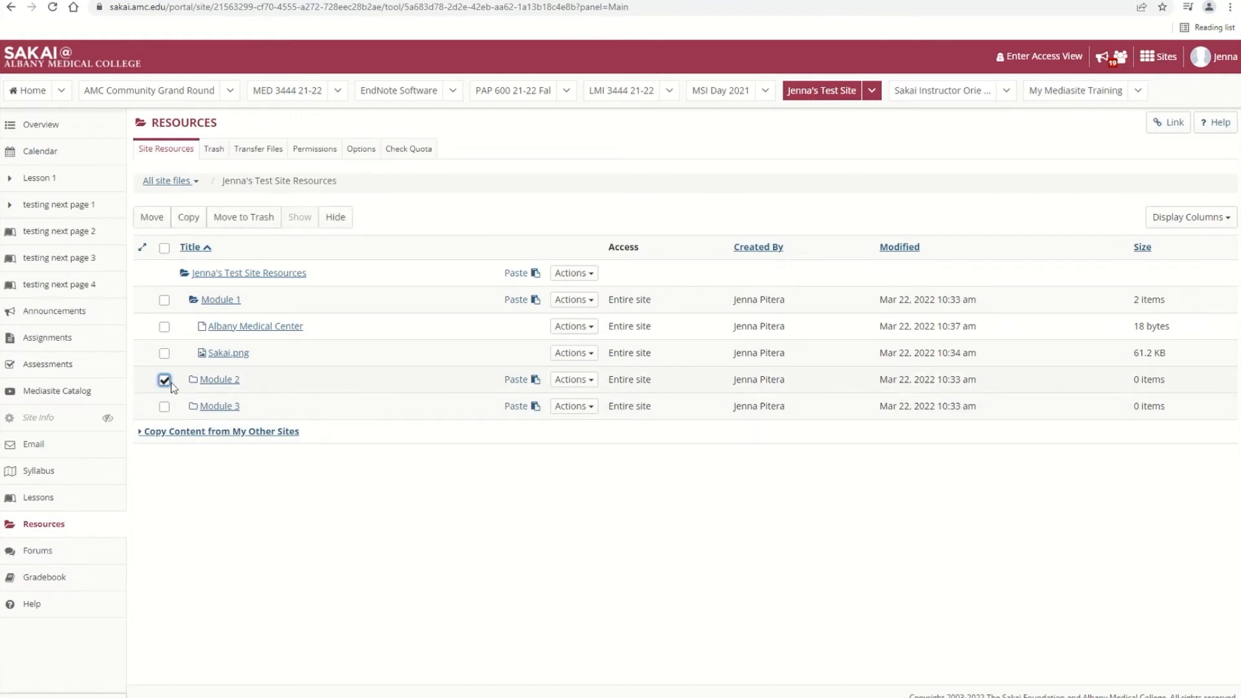
click(515, 386)
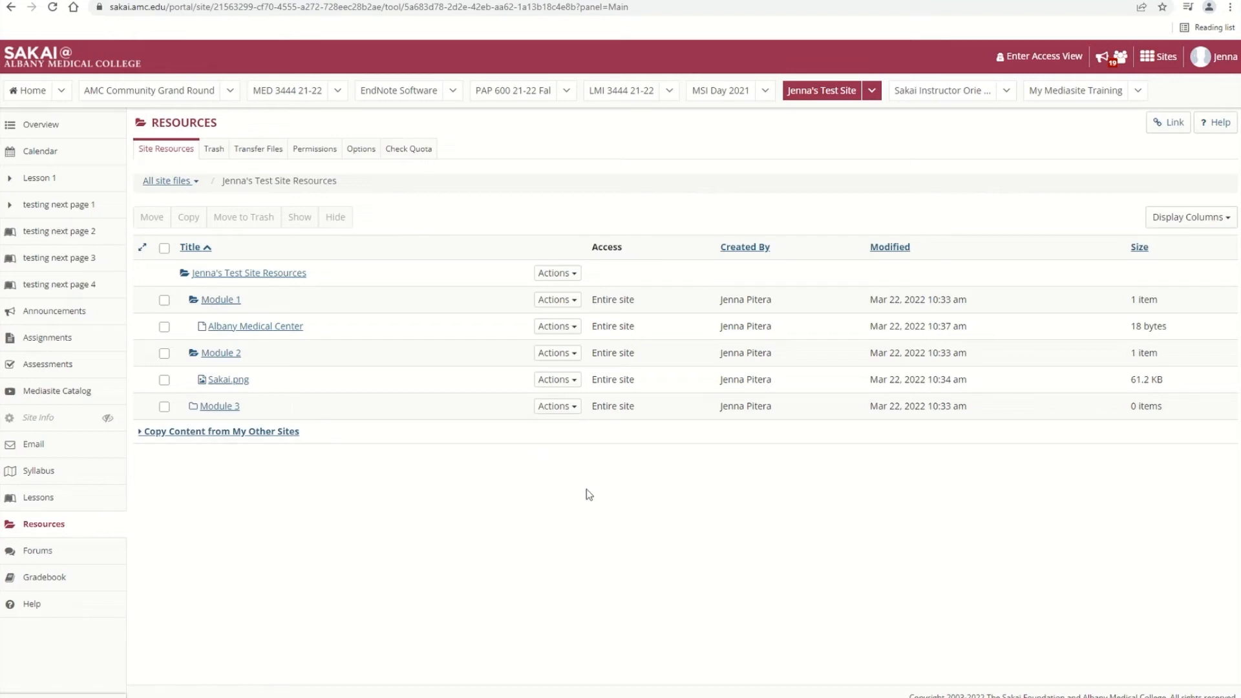
Step: Copy Sakai.png from the Module 2 folder and paste it into the Module 1 folder
click(556, 381)
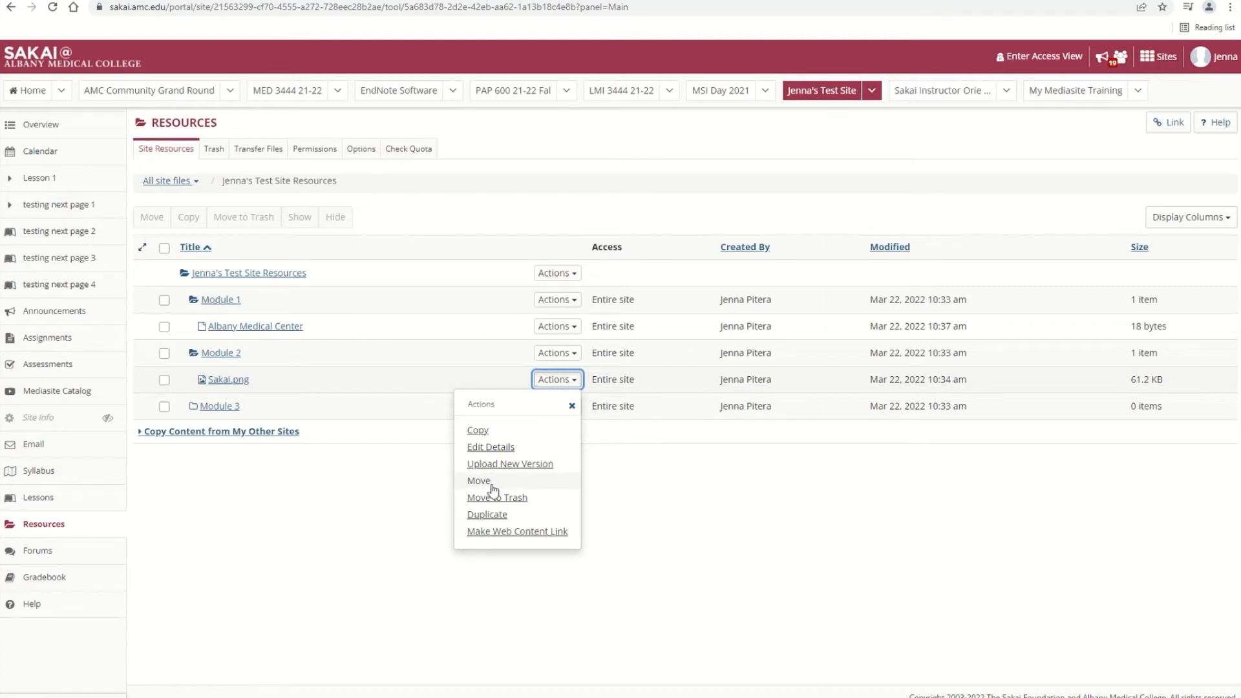
click(481, 430)
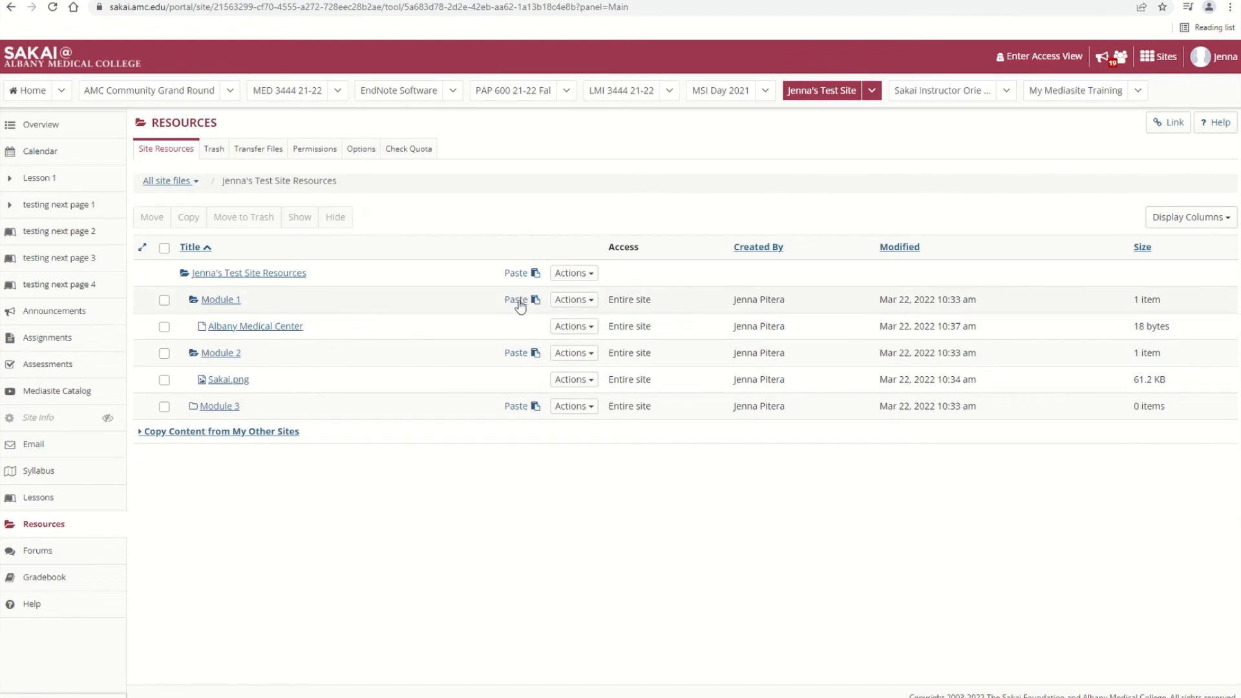
click(518, 301)
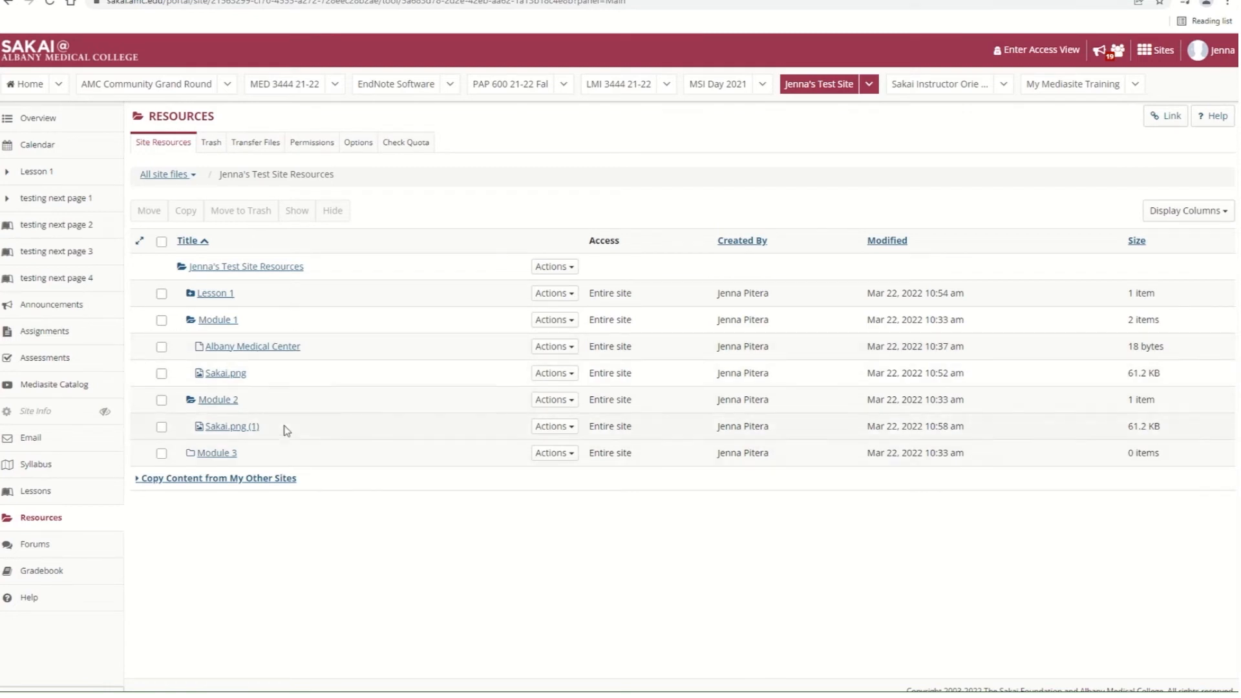
Step: Move Sakai.png (1) from the Module 2 folder to the trash and confirm its removal
click(162, 428)
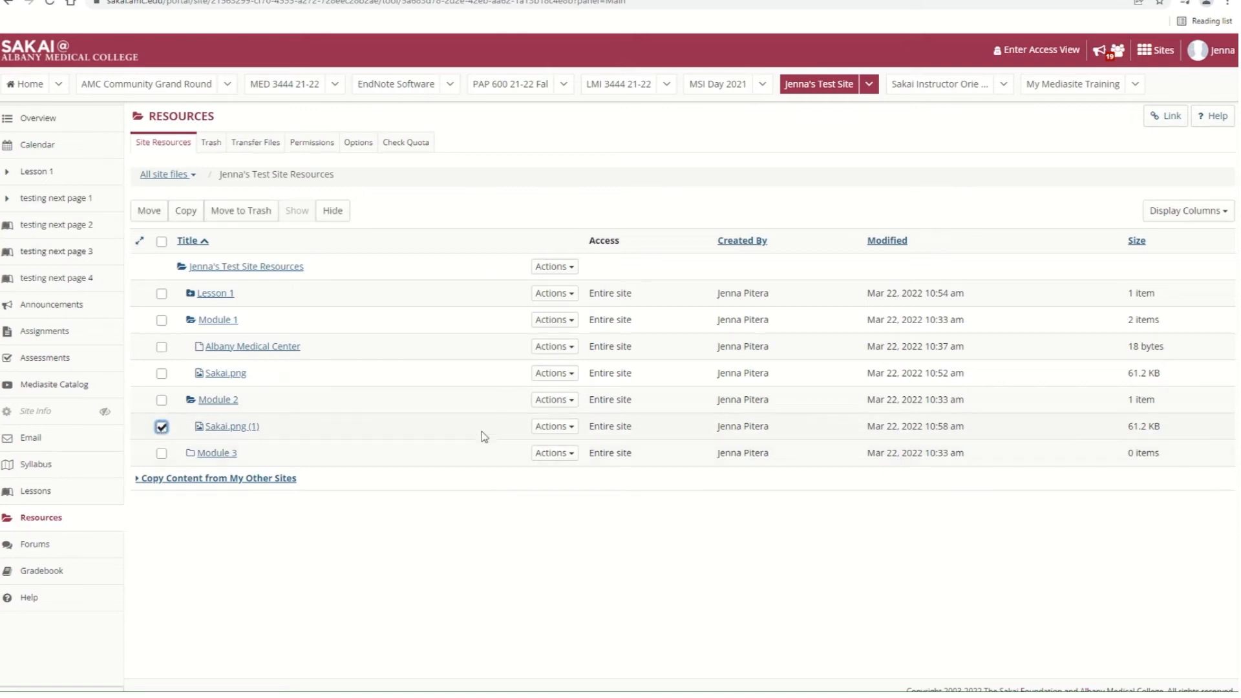
click(552, 430)
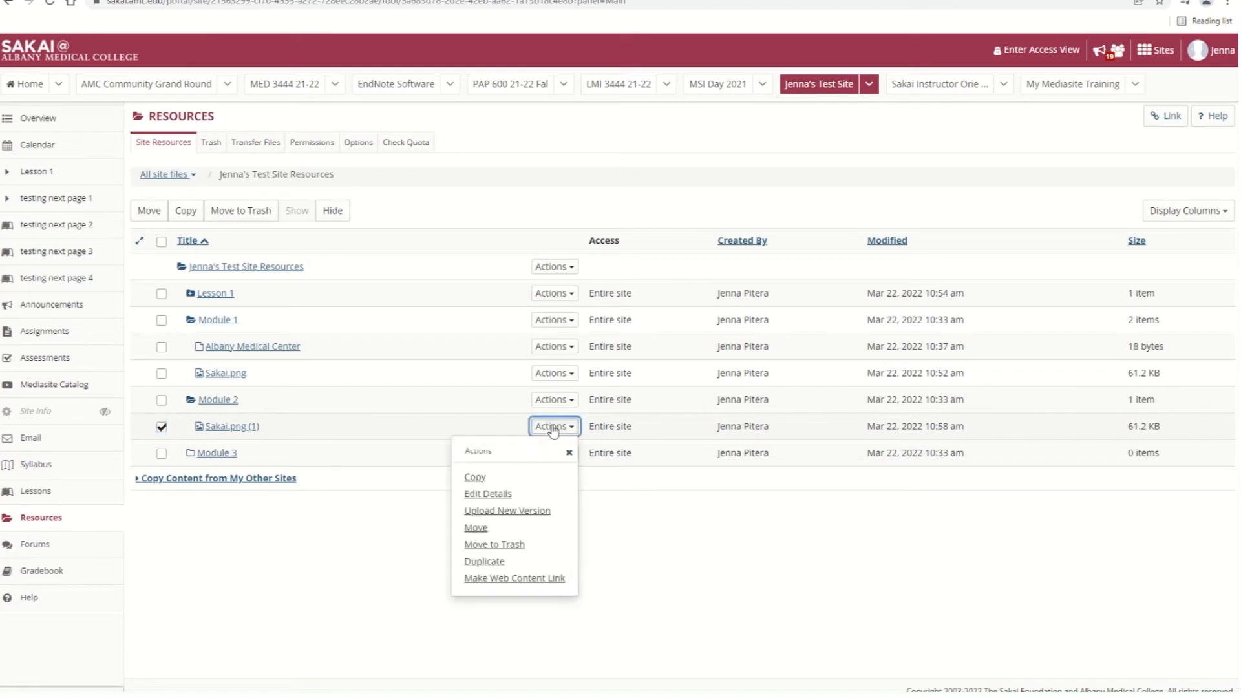
click(513, 545)
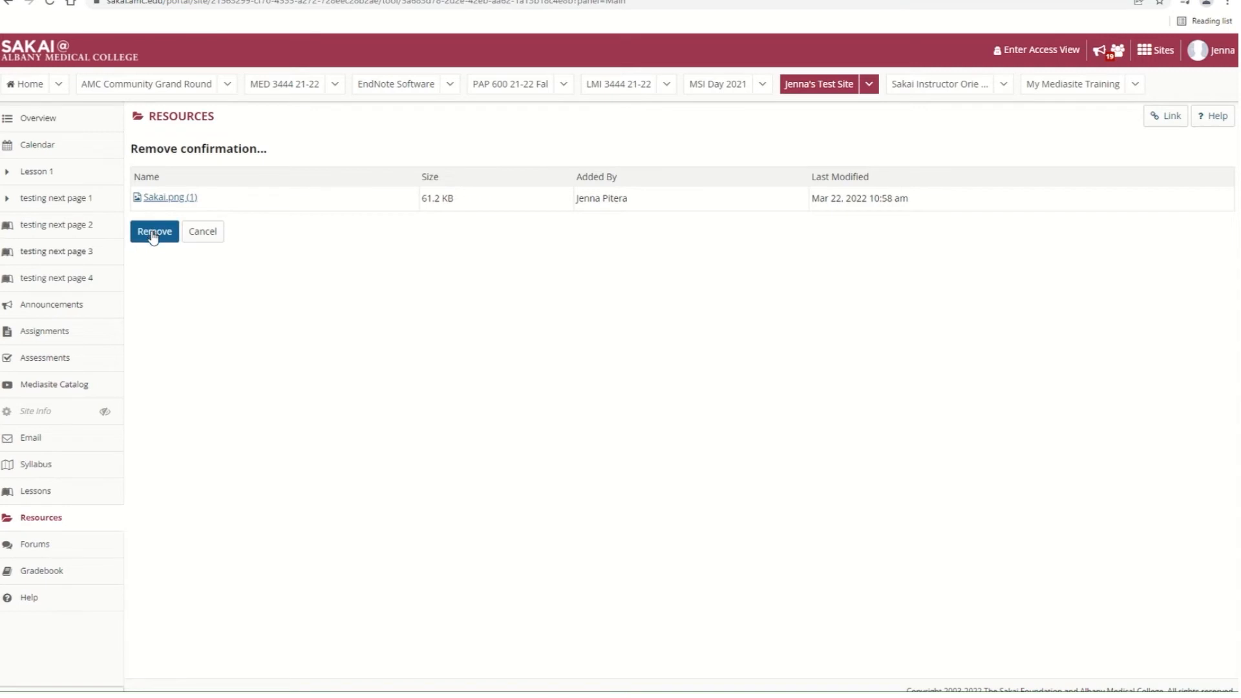
click(154, 236)
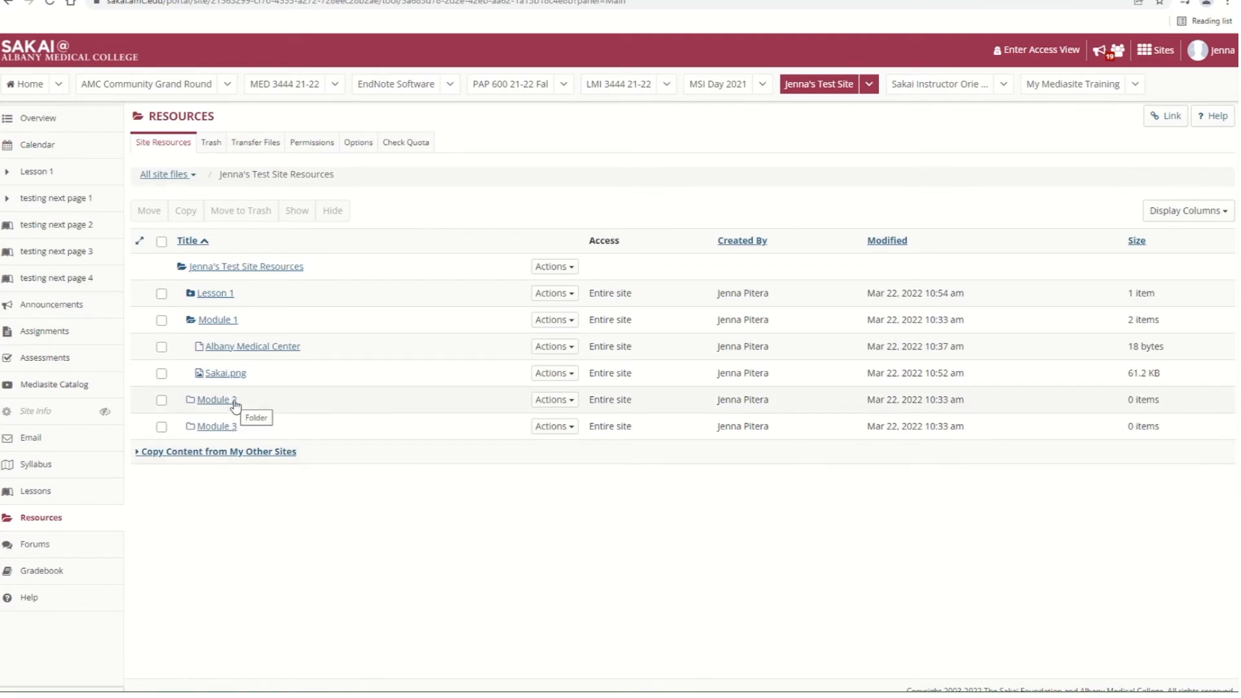
Step: Restore only Sakai.png (1) from the trash to the Module 2 folder, and return to the site's resources
click(210, 143)
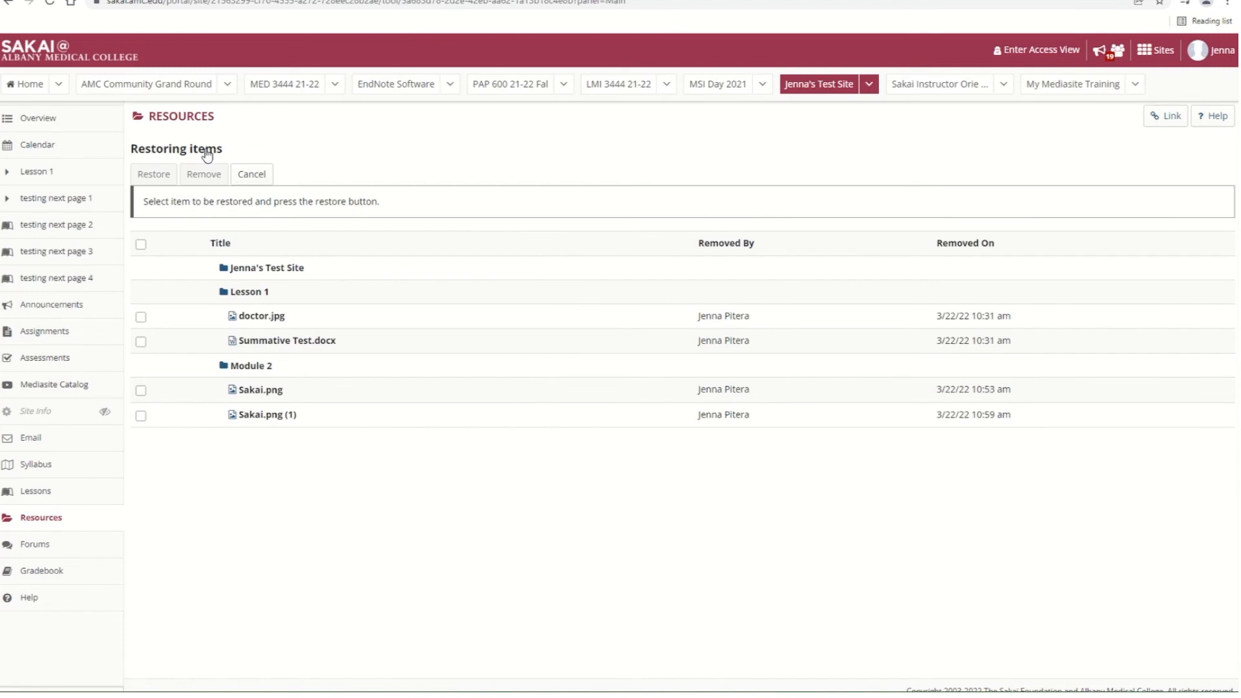
click(141, 416)
click(141, 415)
click(140, 391)
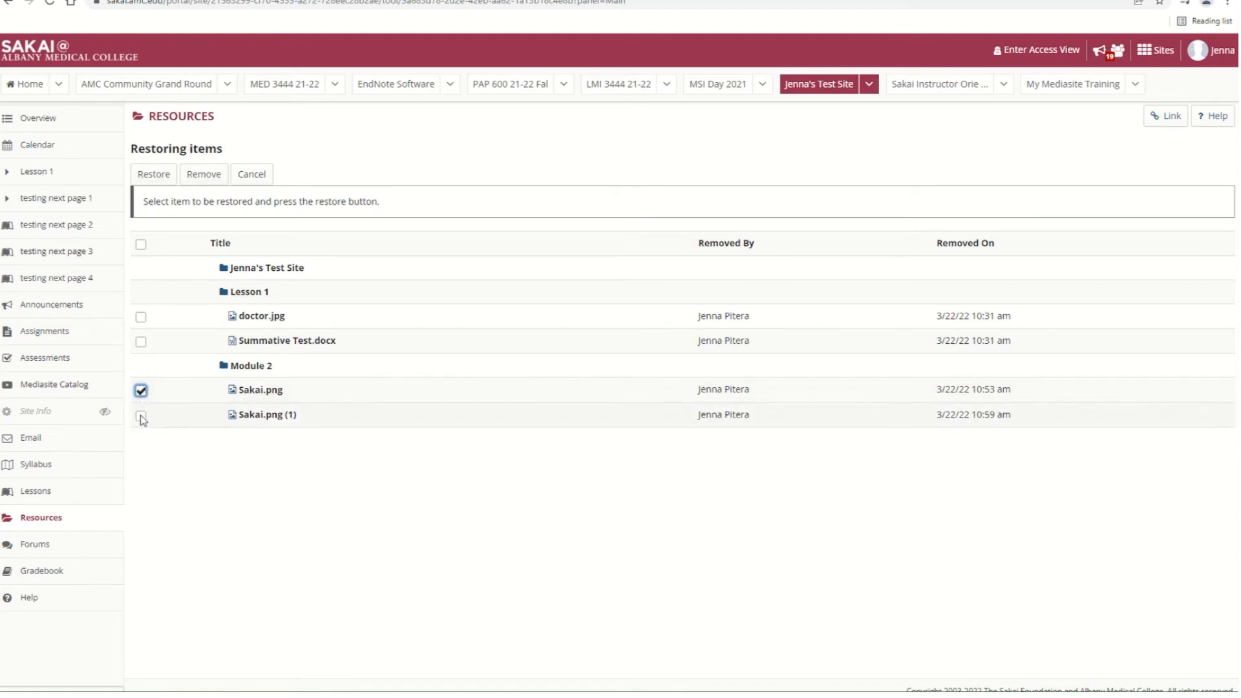
click(141, 416)
click(141, 391)
click(156, 175)
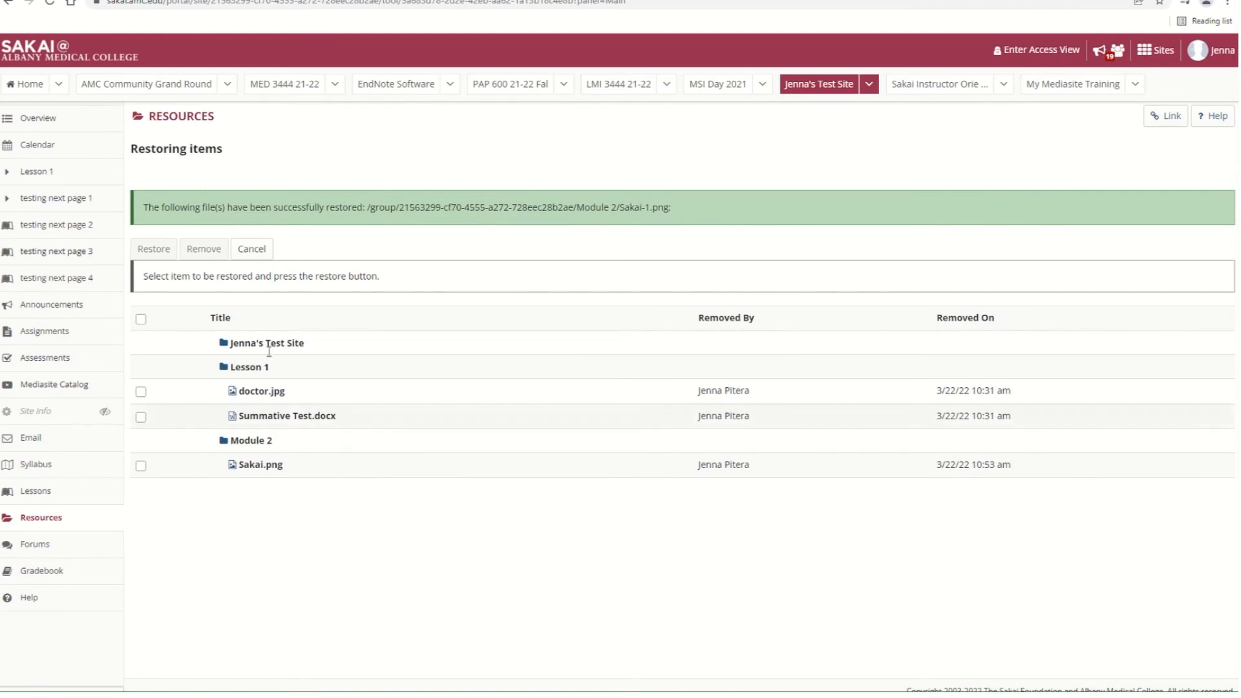
click(256, 255)
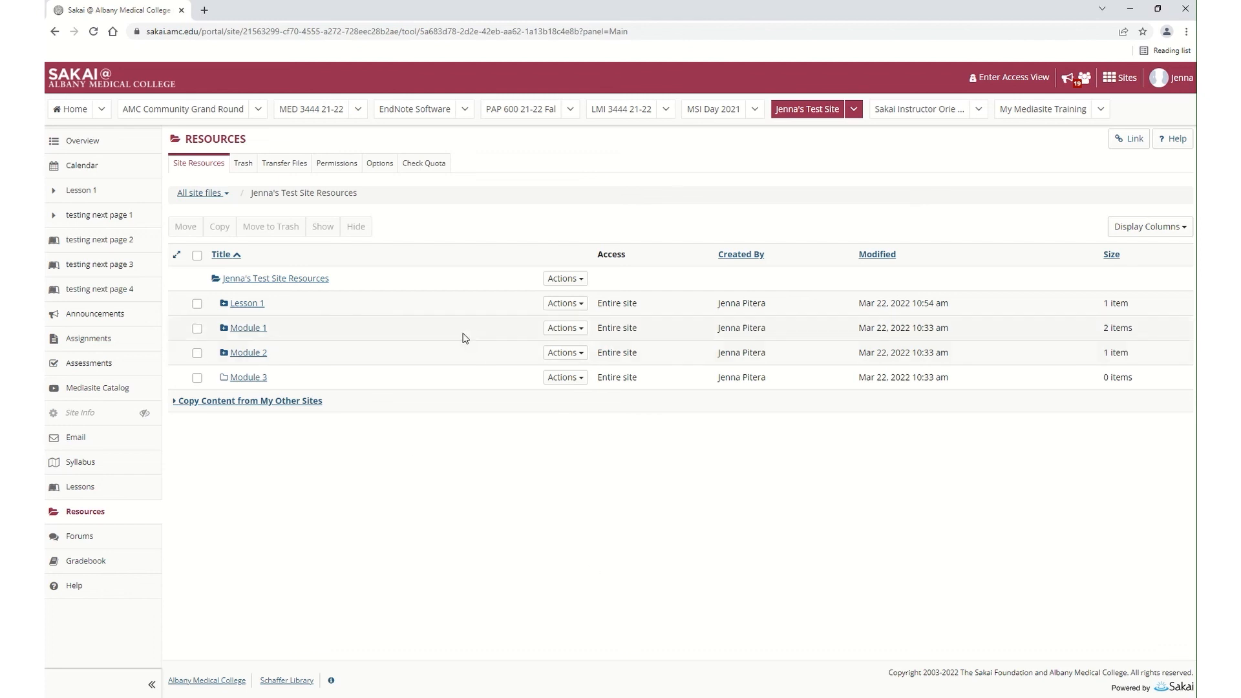
Step: Hide the Module 2 folder in the site's resources and confirm the change
click(197, 354)
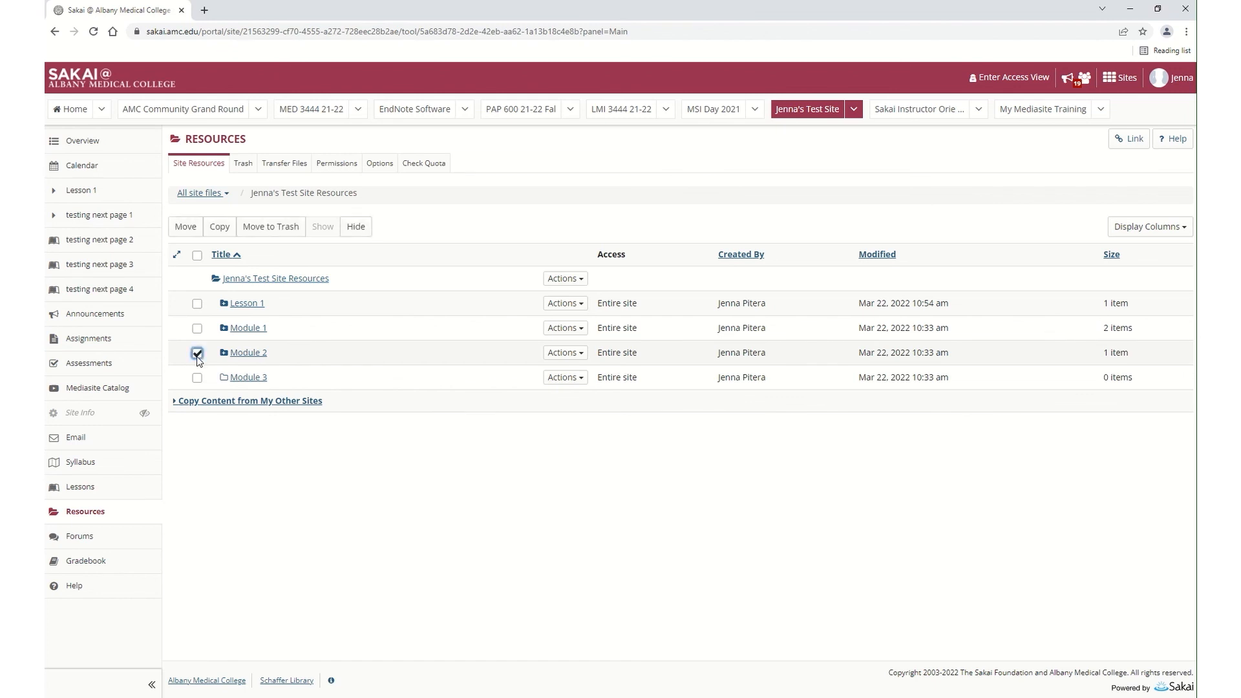
click(364, 233)
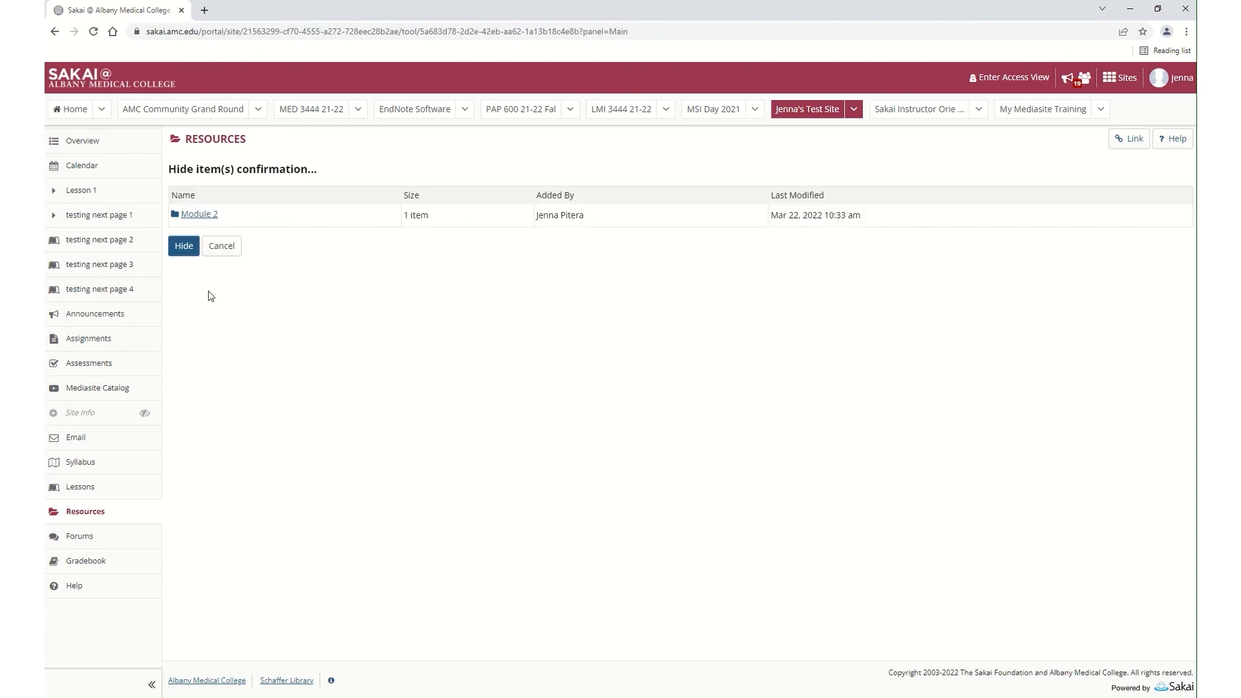
click(185, 246)
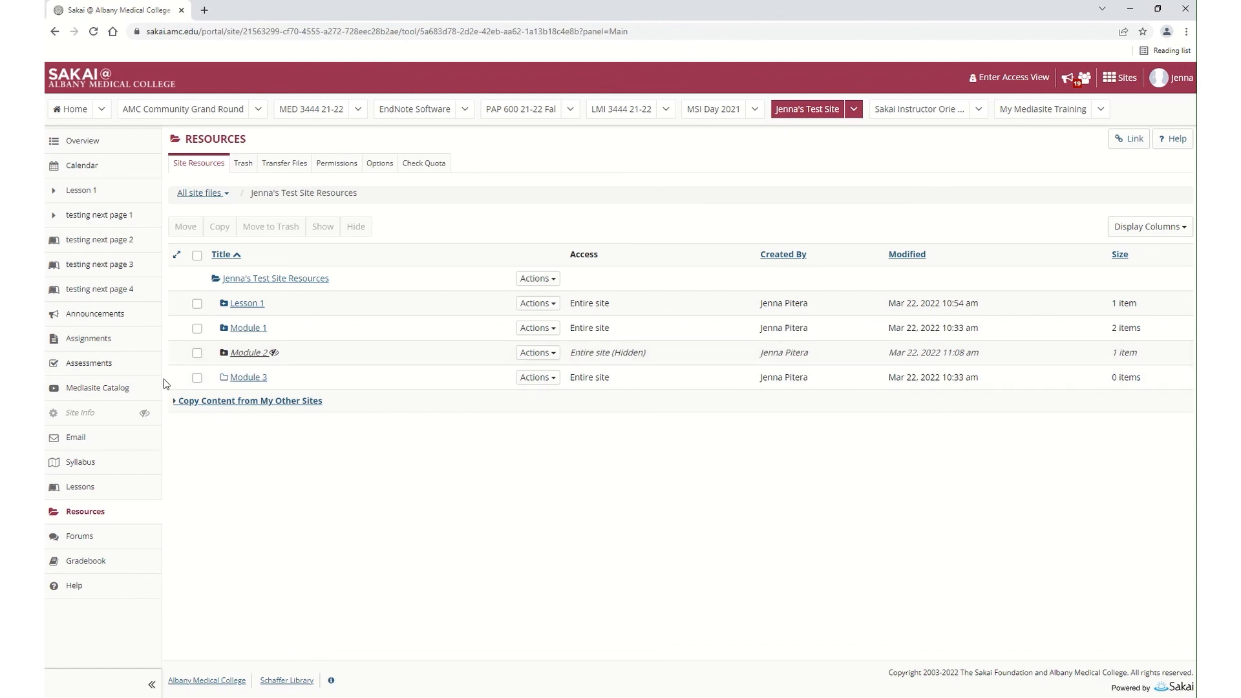
Step: Show the hidden Module 2 folder again and confirm the change
click(197, 352)
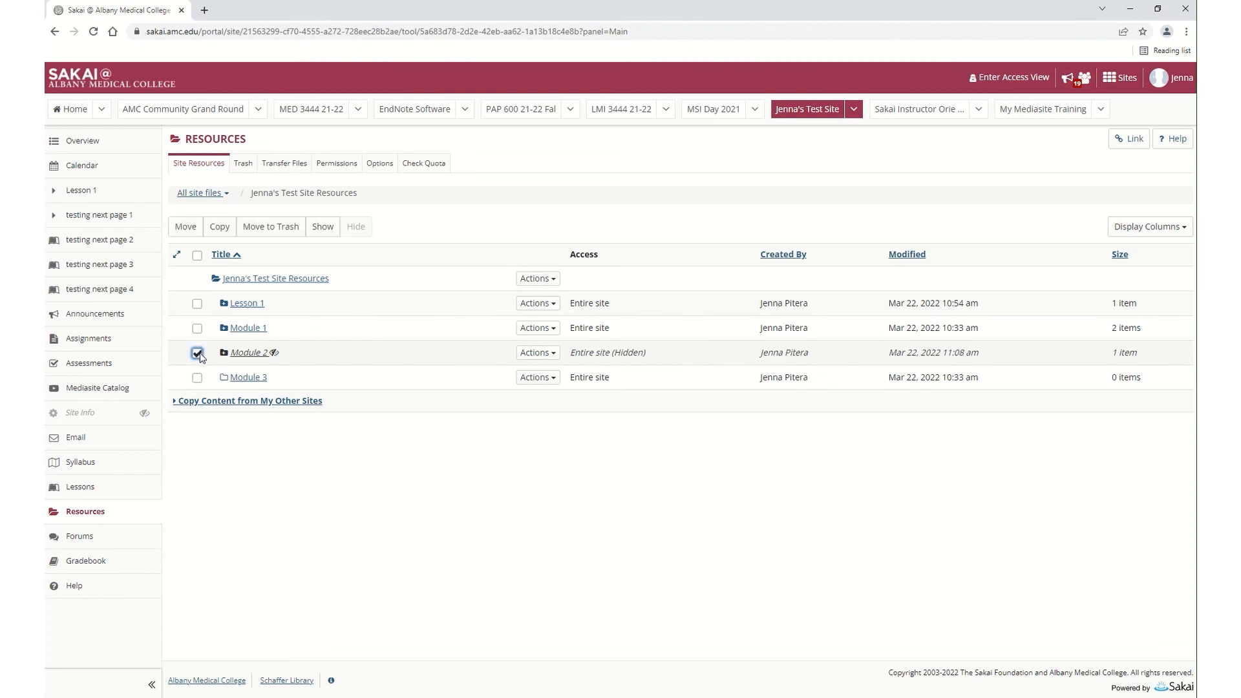
click(323, 227)
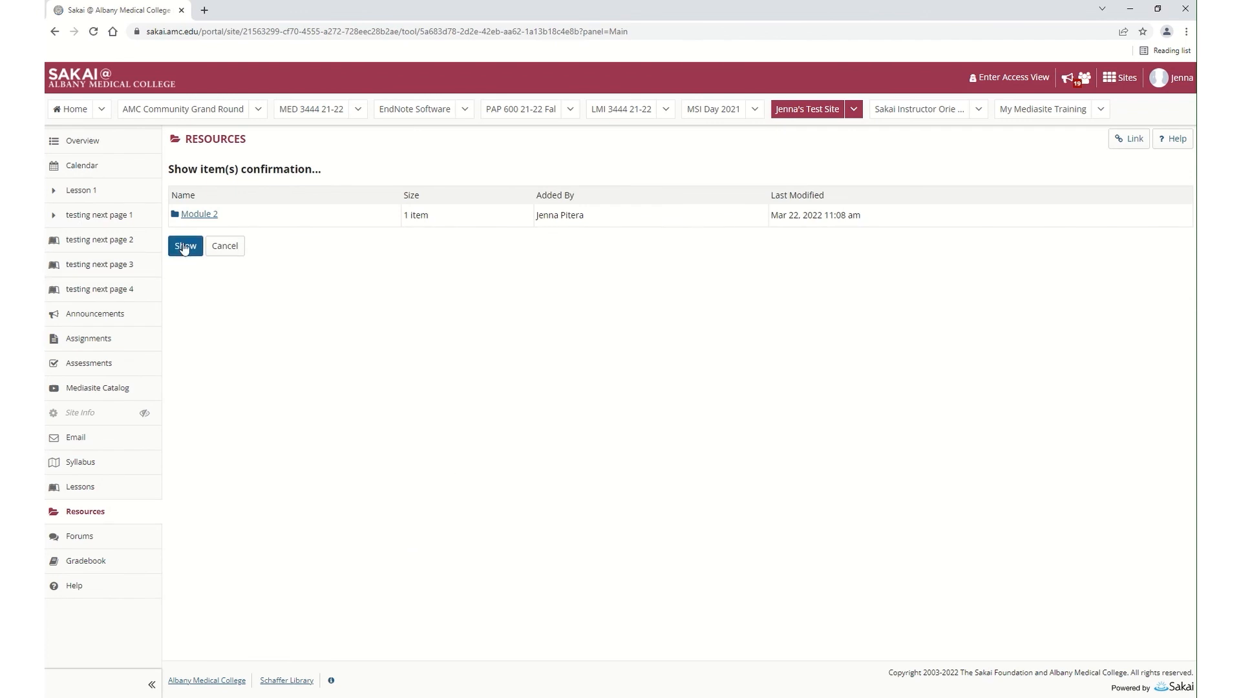
click(184, 251)
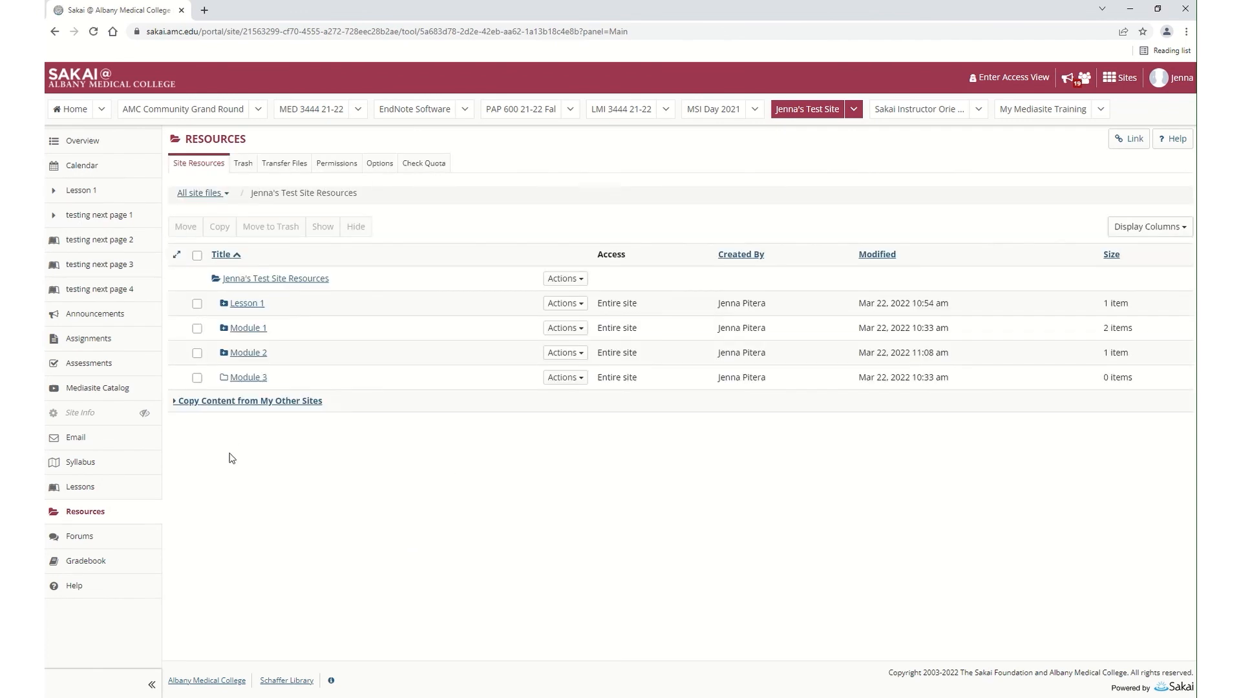